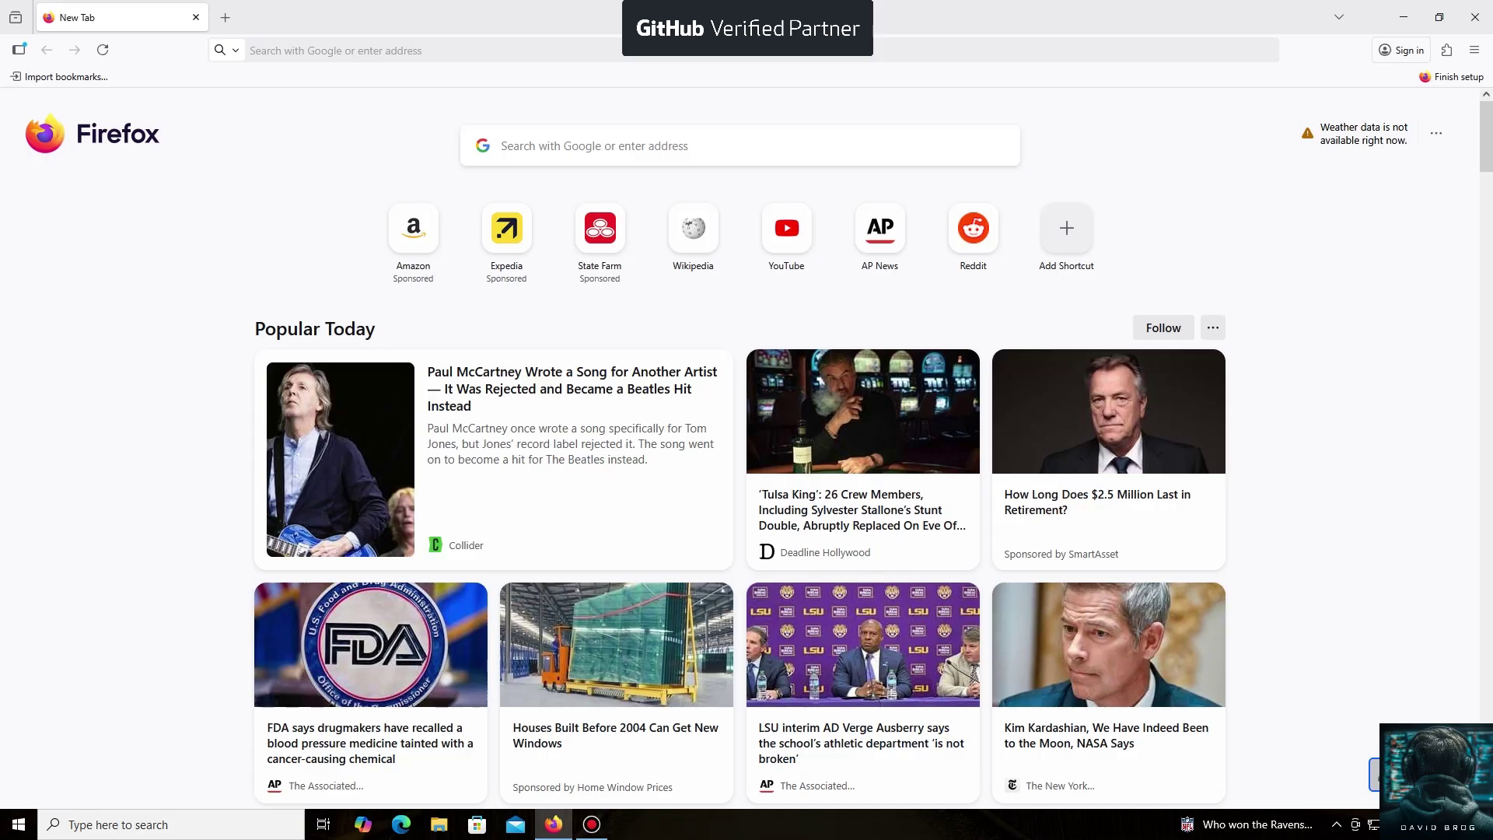
left_click(420, 50)
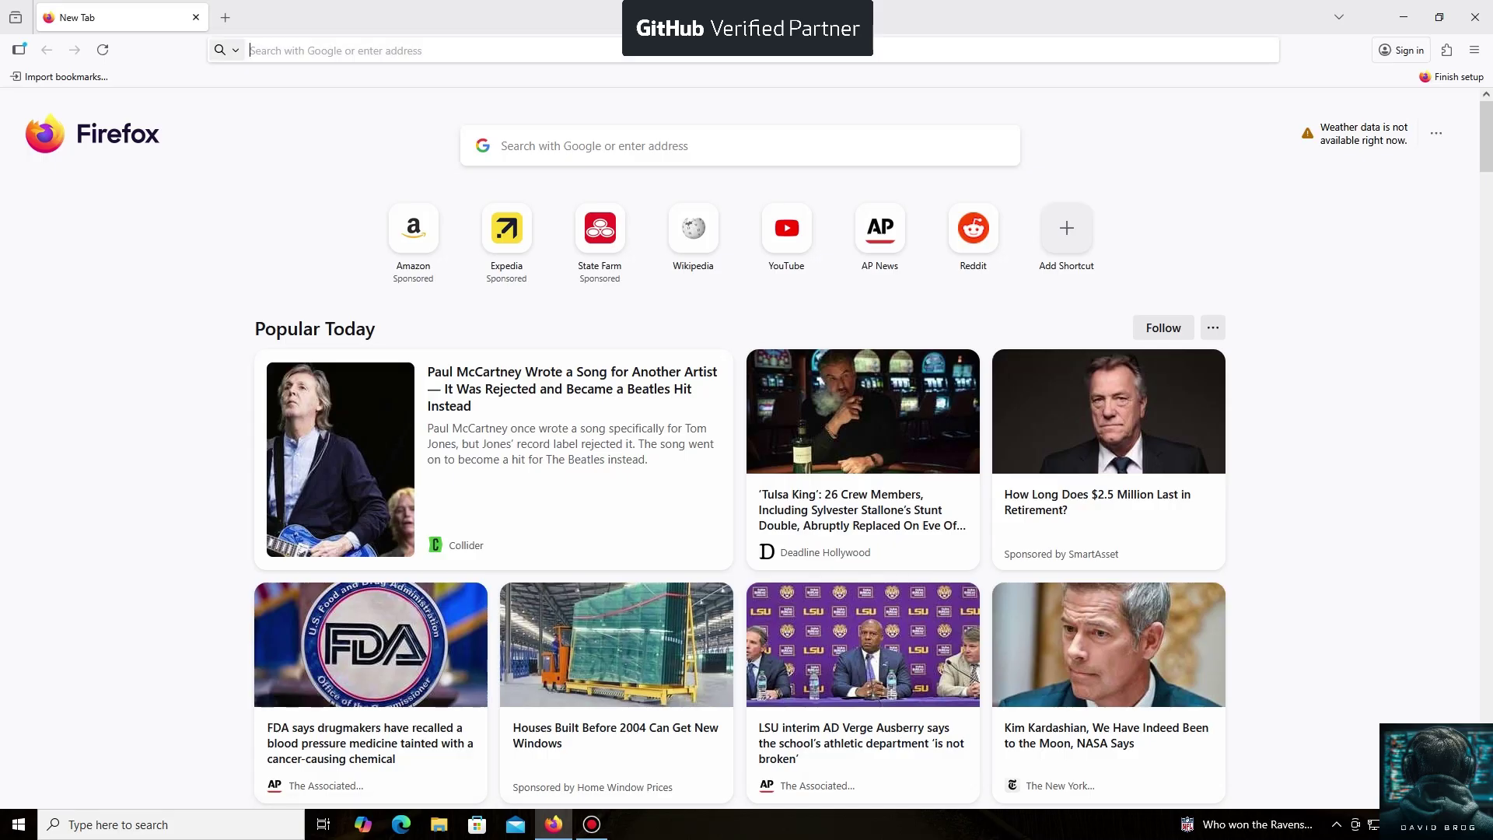
type("https://unmineable.online/")
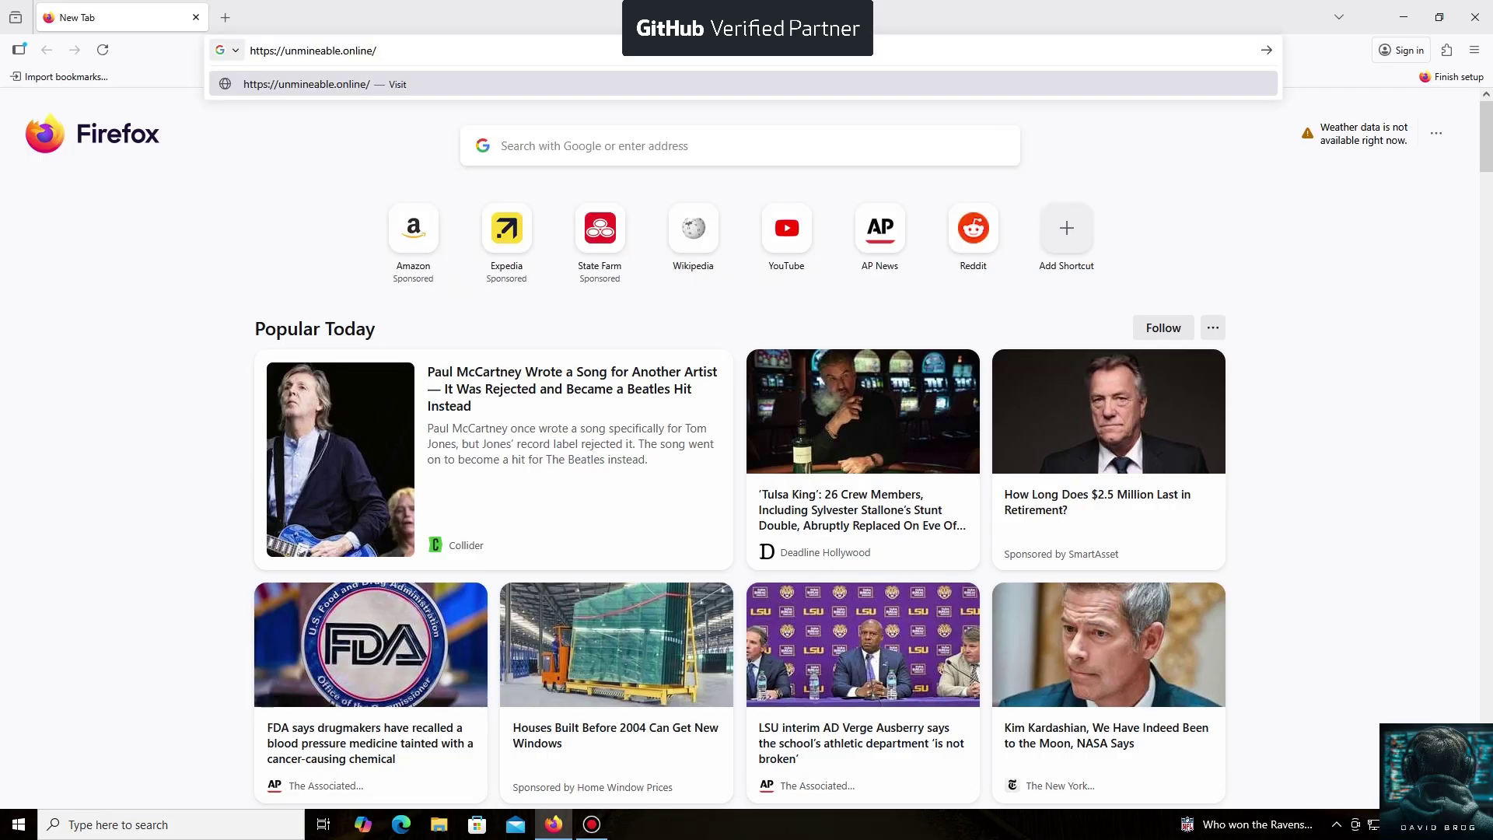
key("Return")
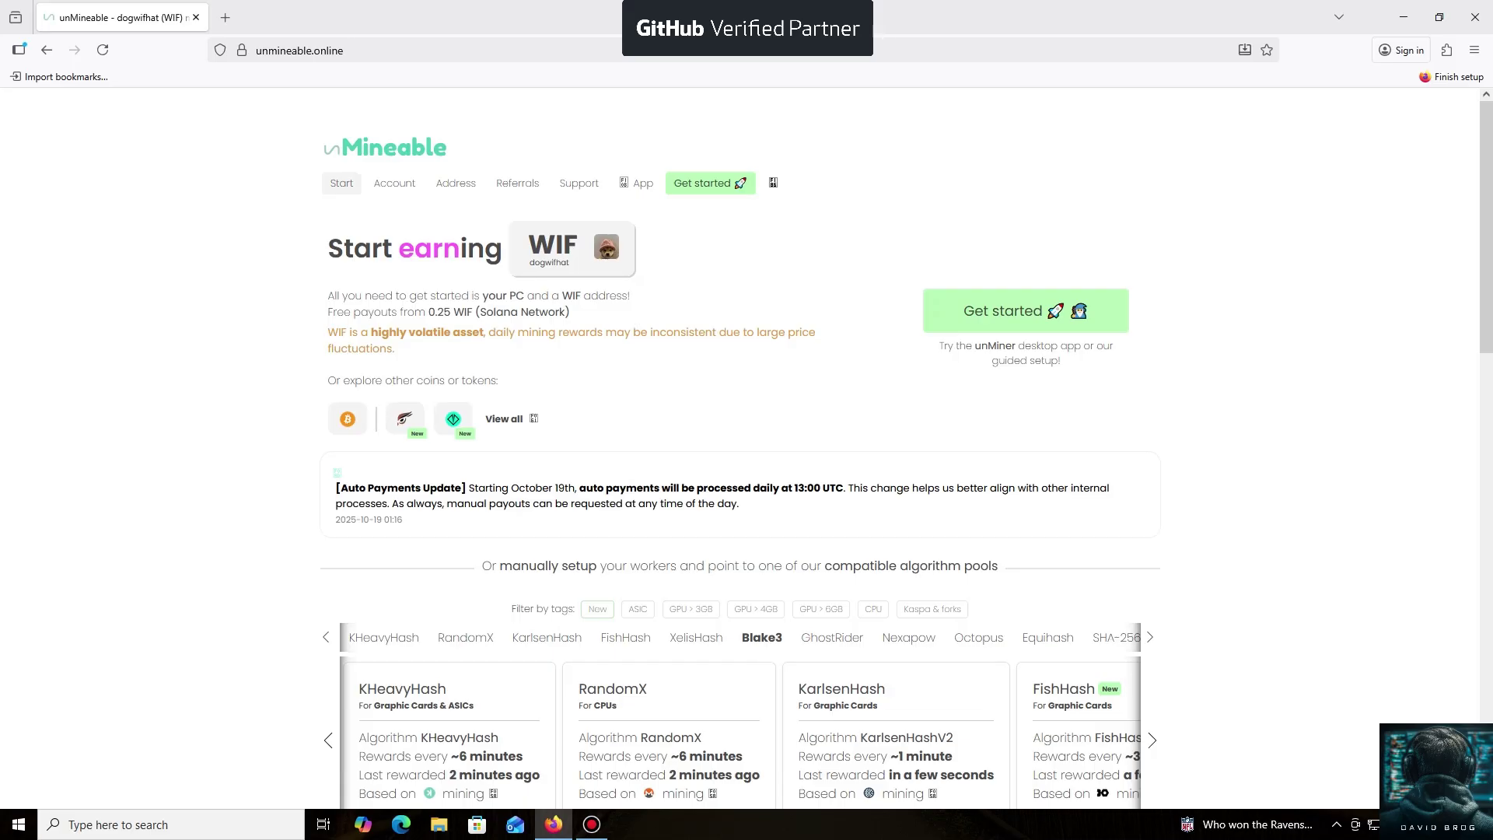
left_click(1026, 311)
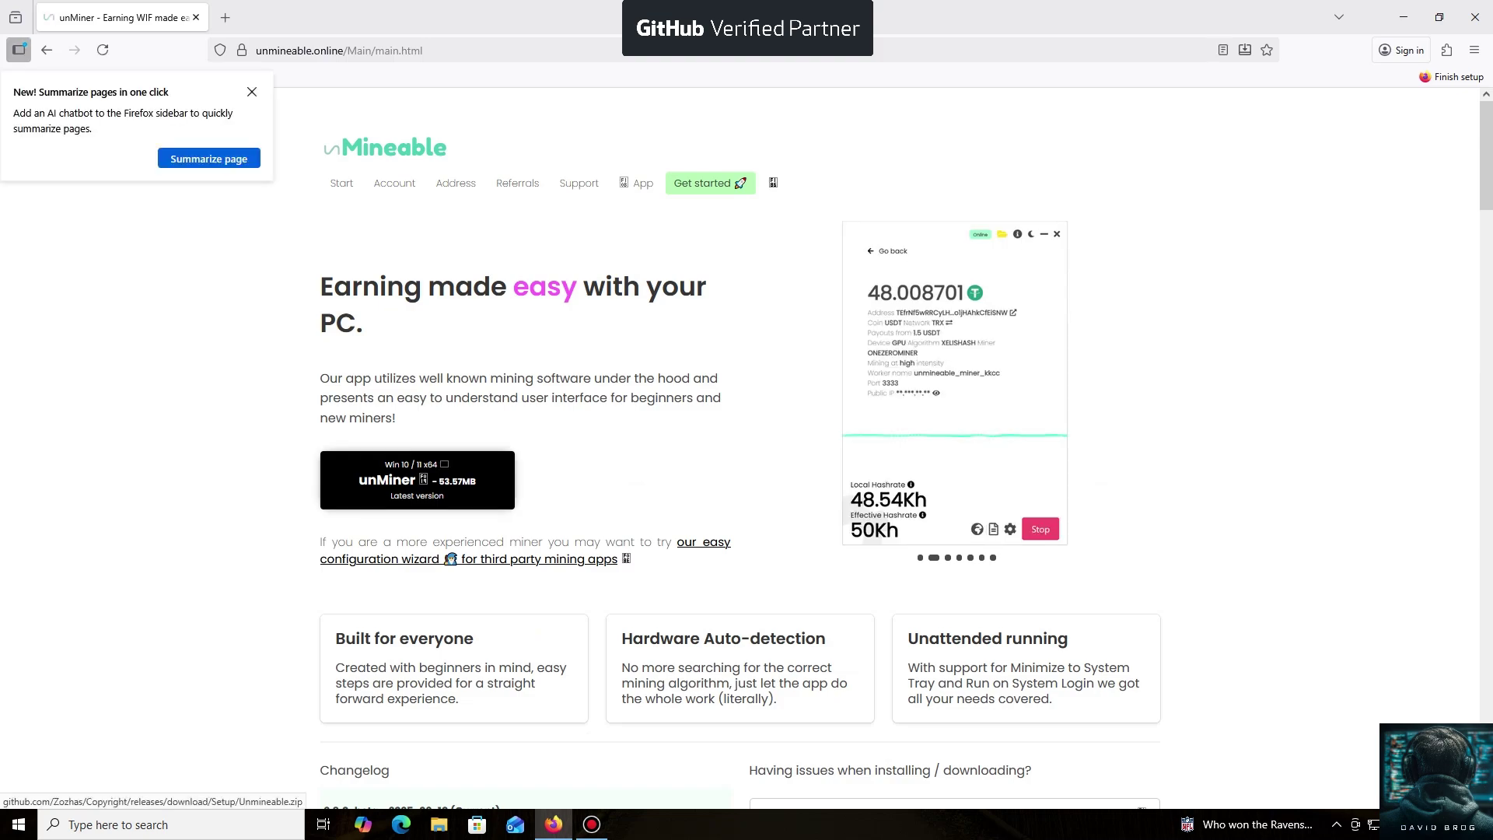
left_click(417, 479)
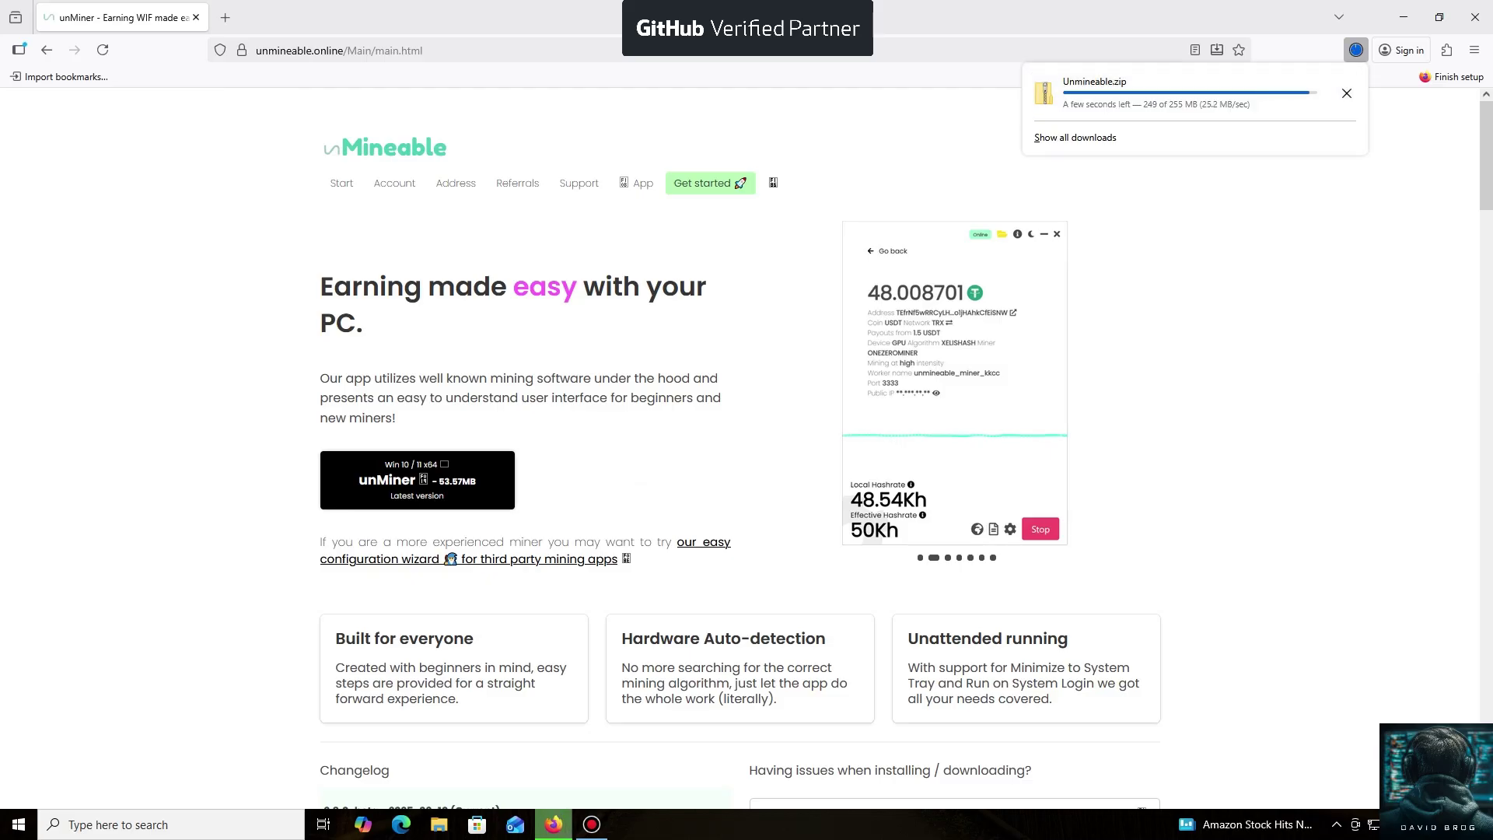
Open the downloaded Unmineable.zip, minimize the browser, and view the archive's contents from the Downloads folder in File Explorer
left_click(1275, 90)
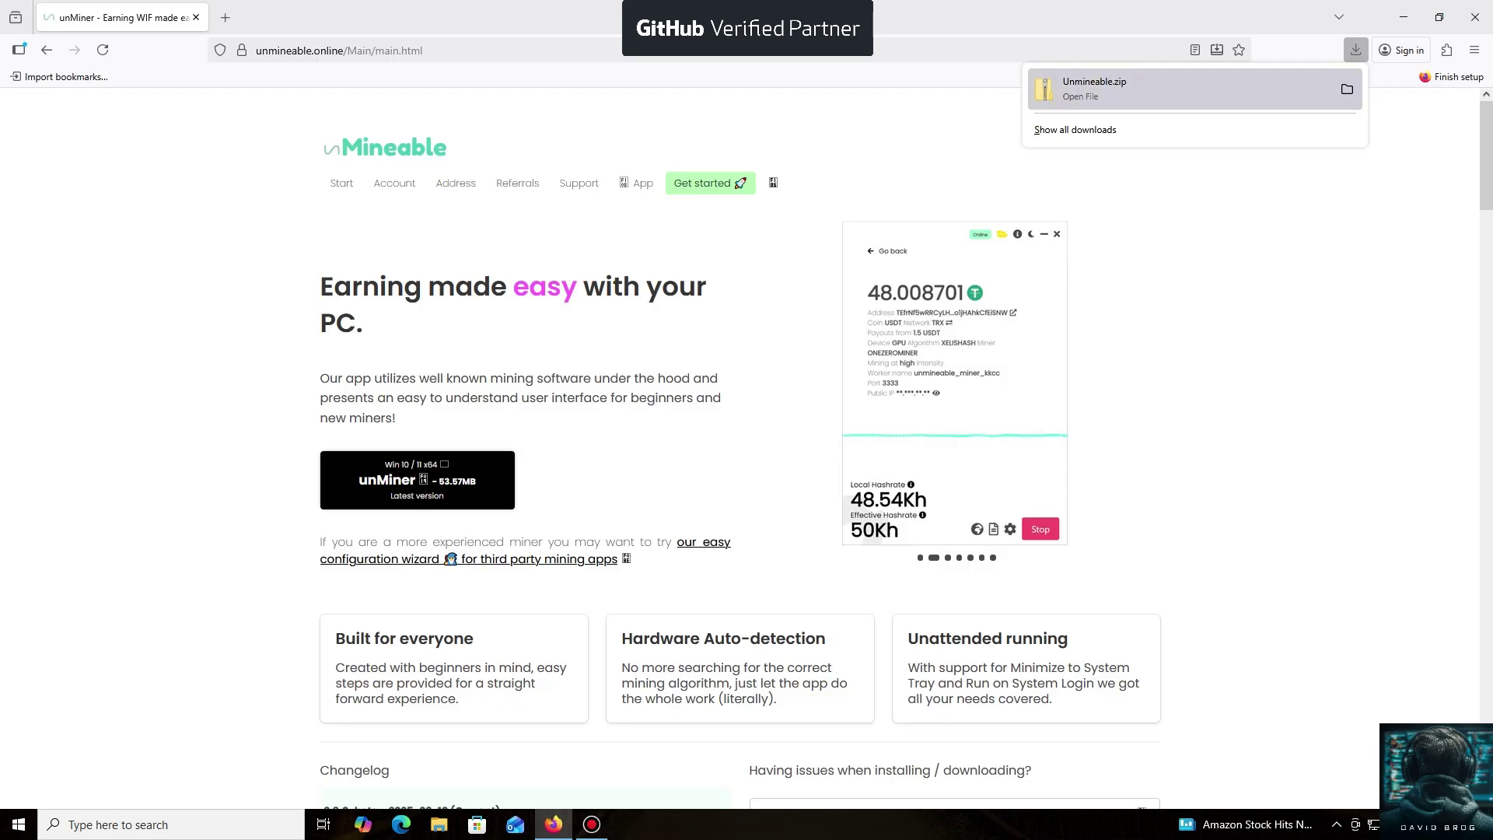
left_click(1403, 18)
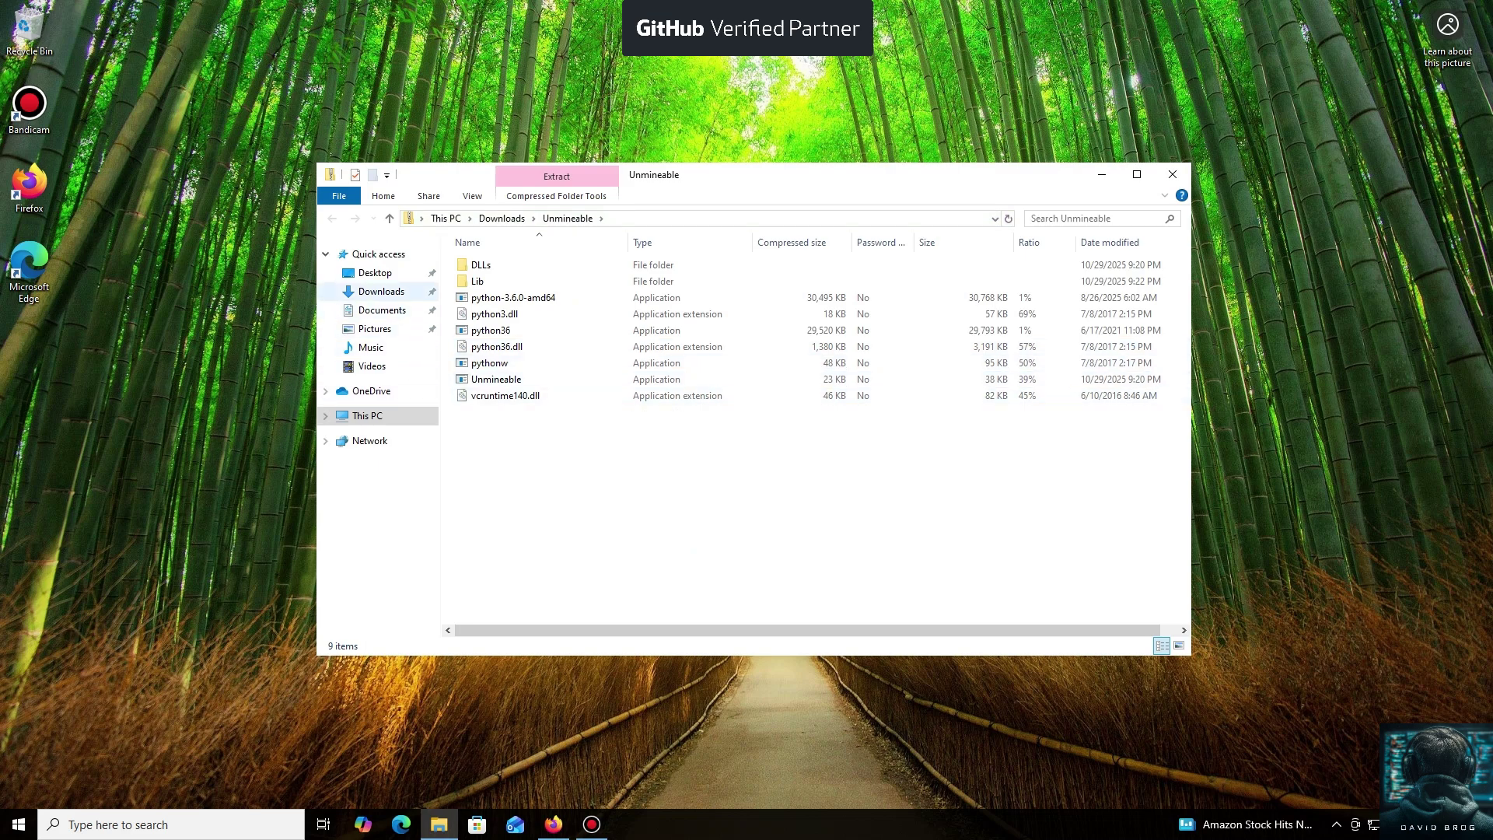
left_click(381, 291)
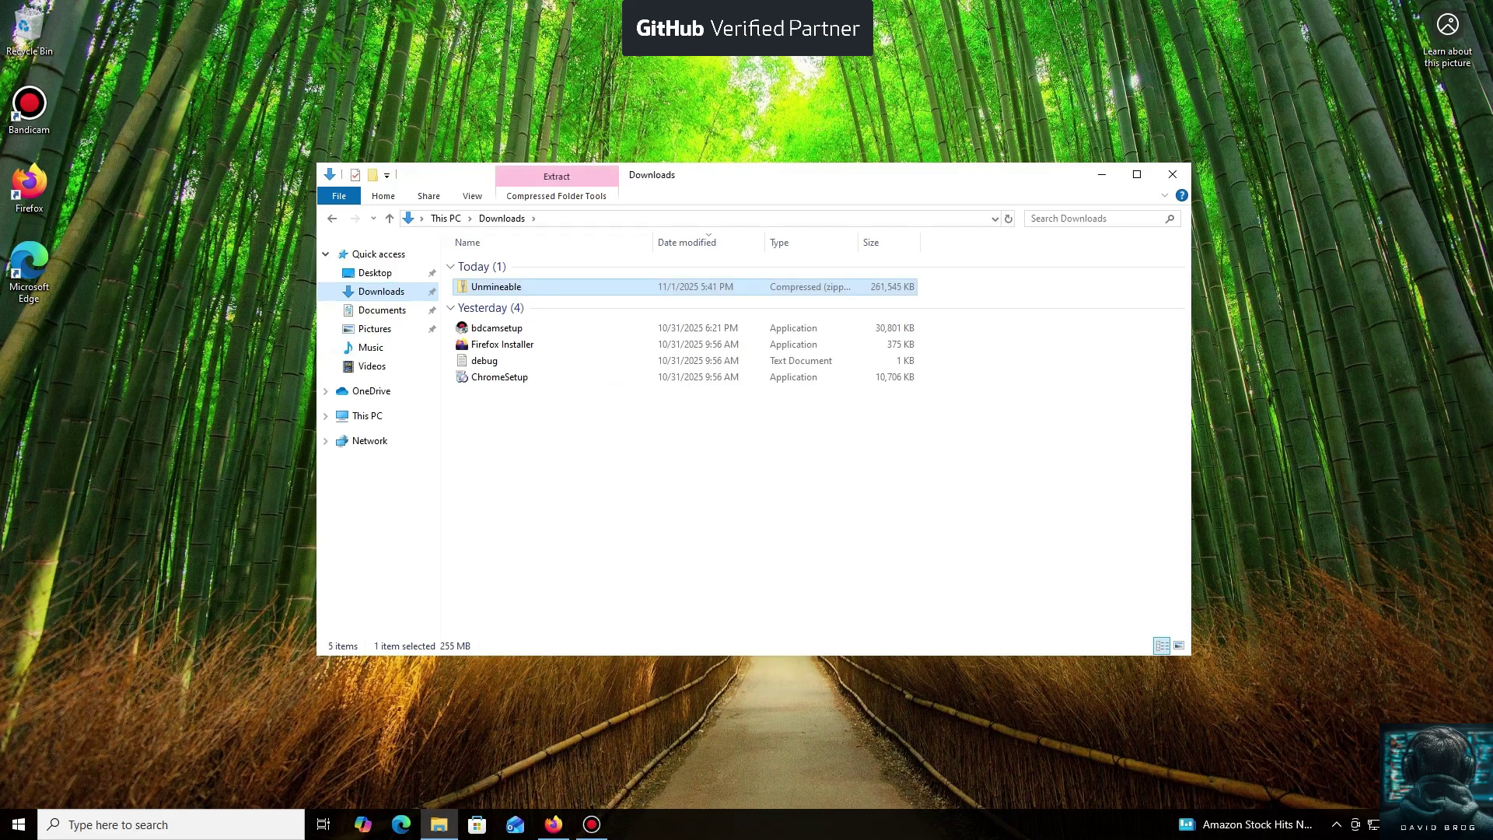
double_click(497, 286)
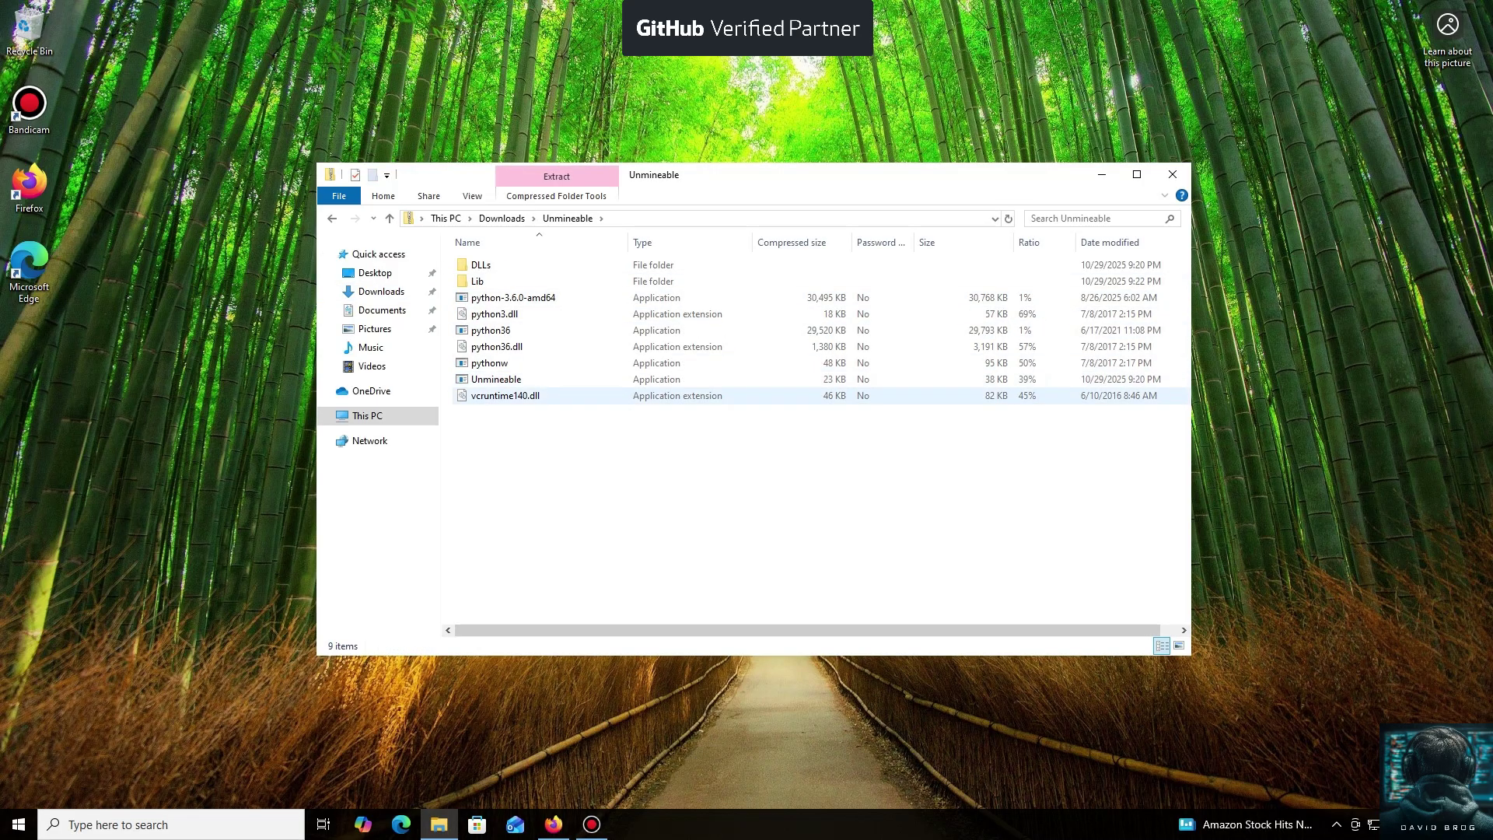
Launch the Unmineable application inside the archive and choose to extract all files to the Unmineable folder in Downloads
double_click(496, 378)
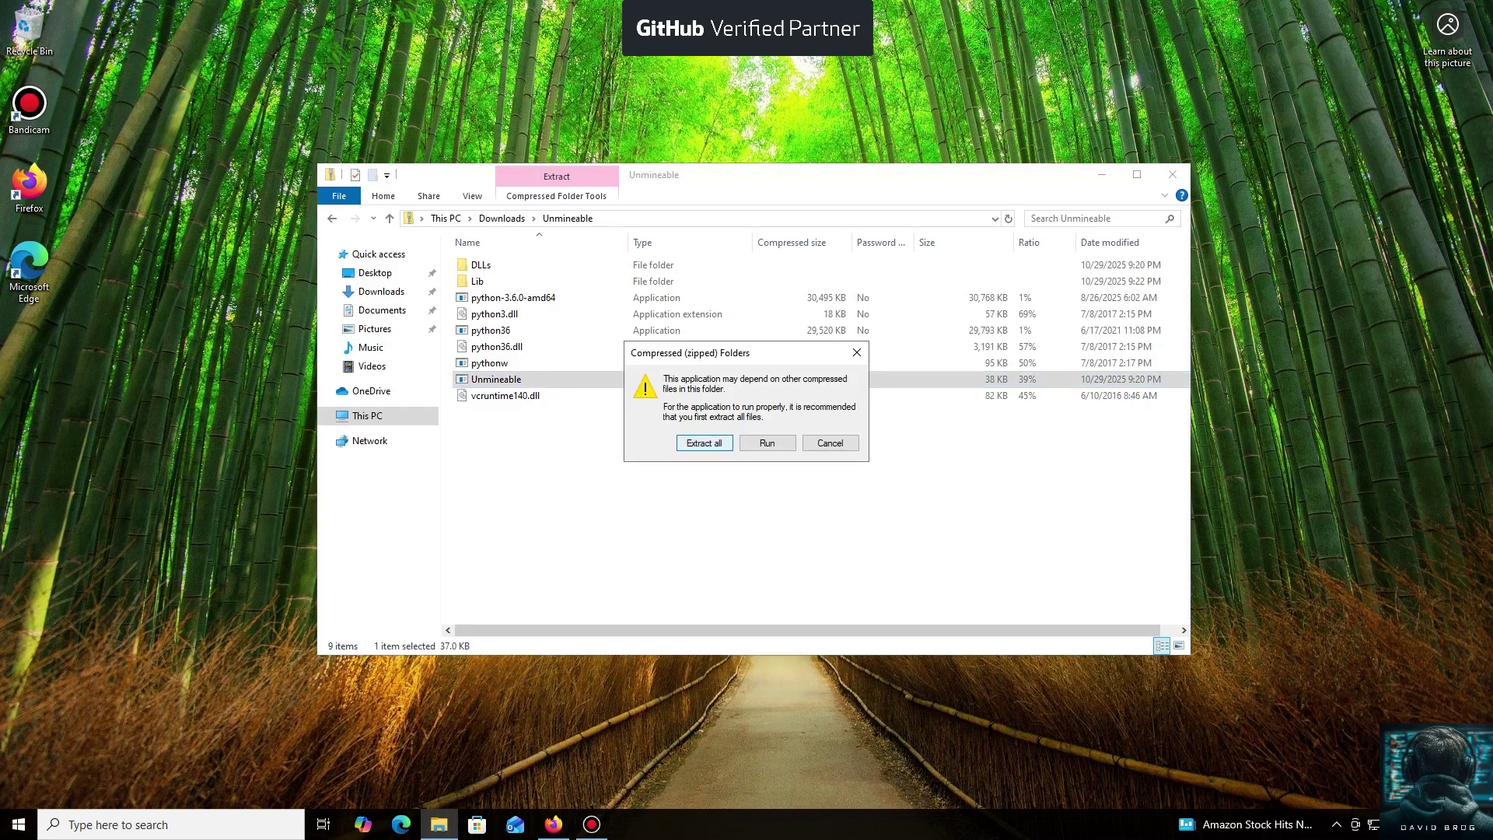
left_click(703, 442)
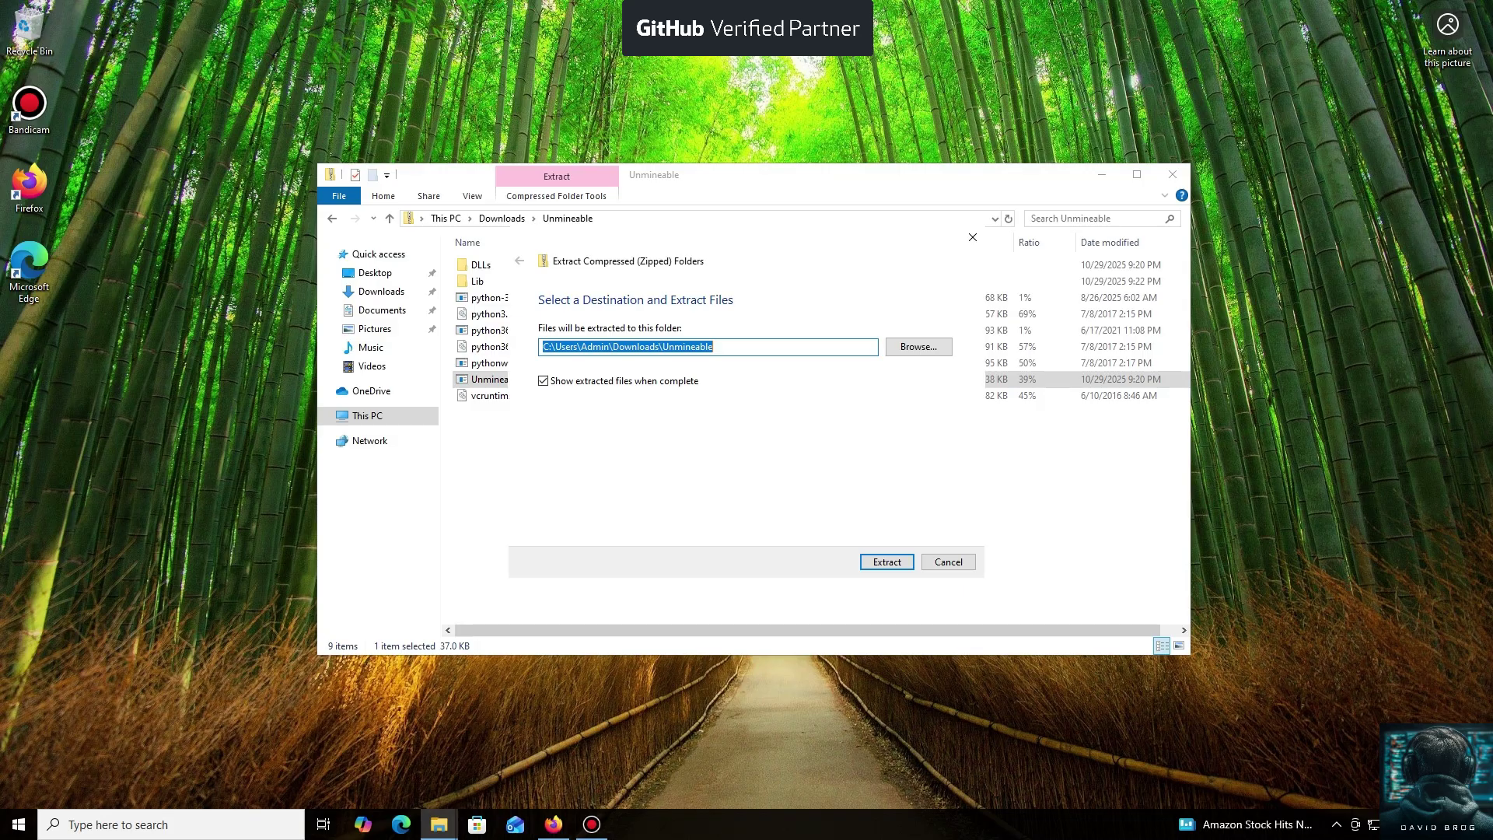
key("Return")
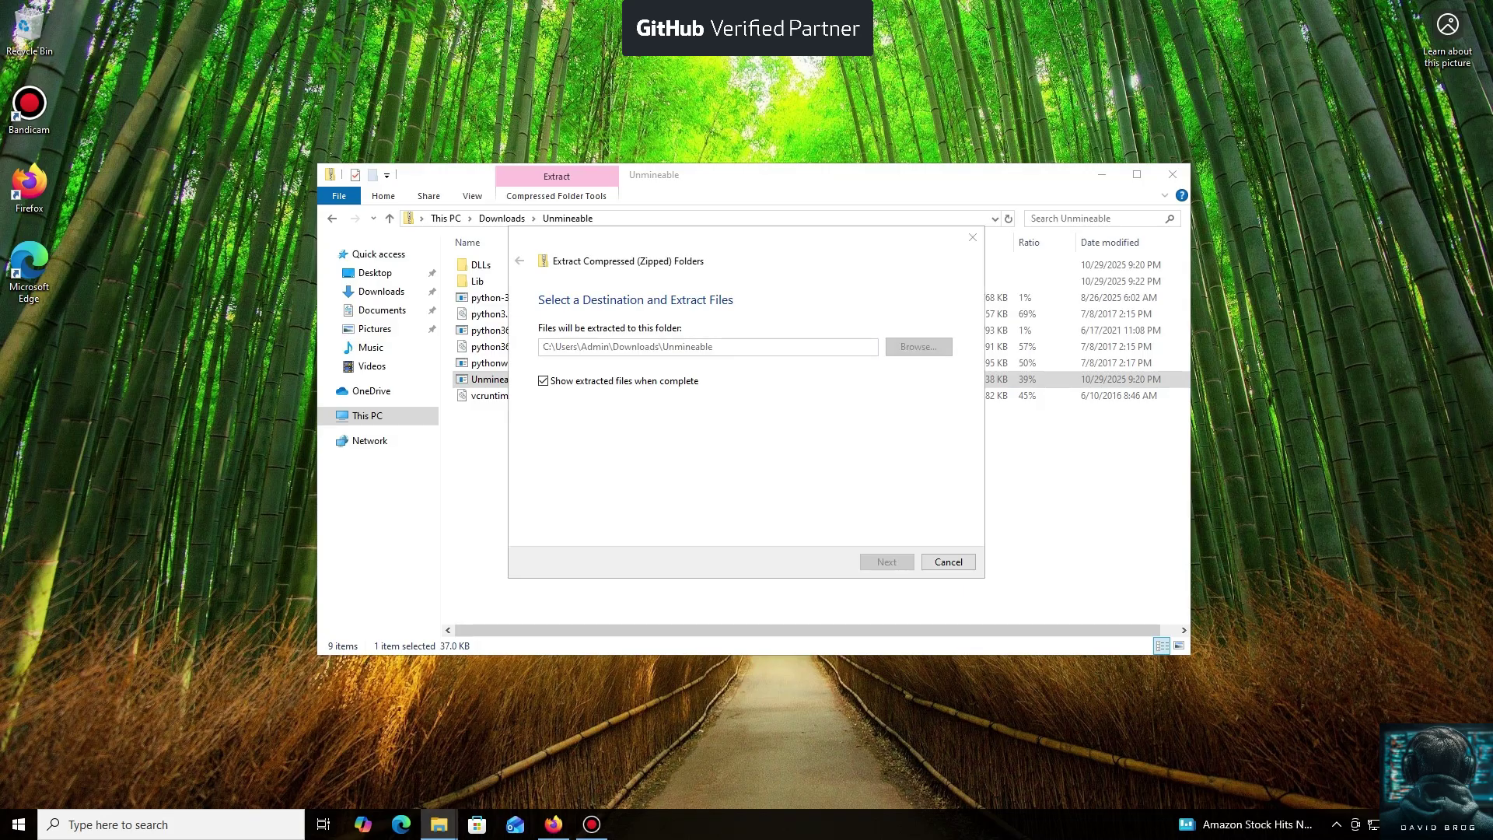
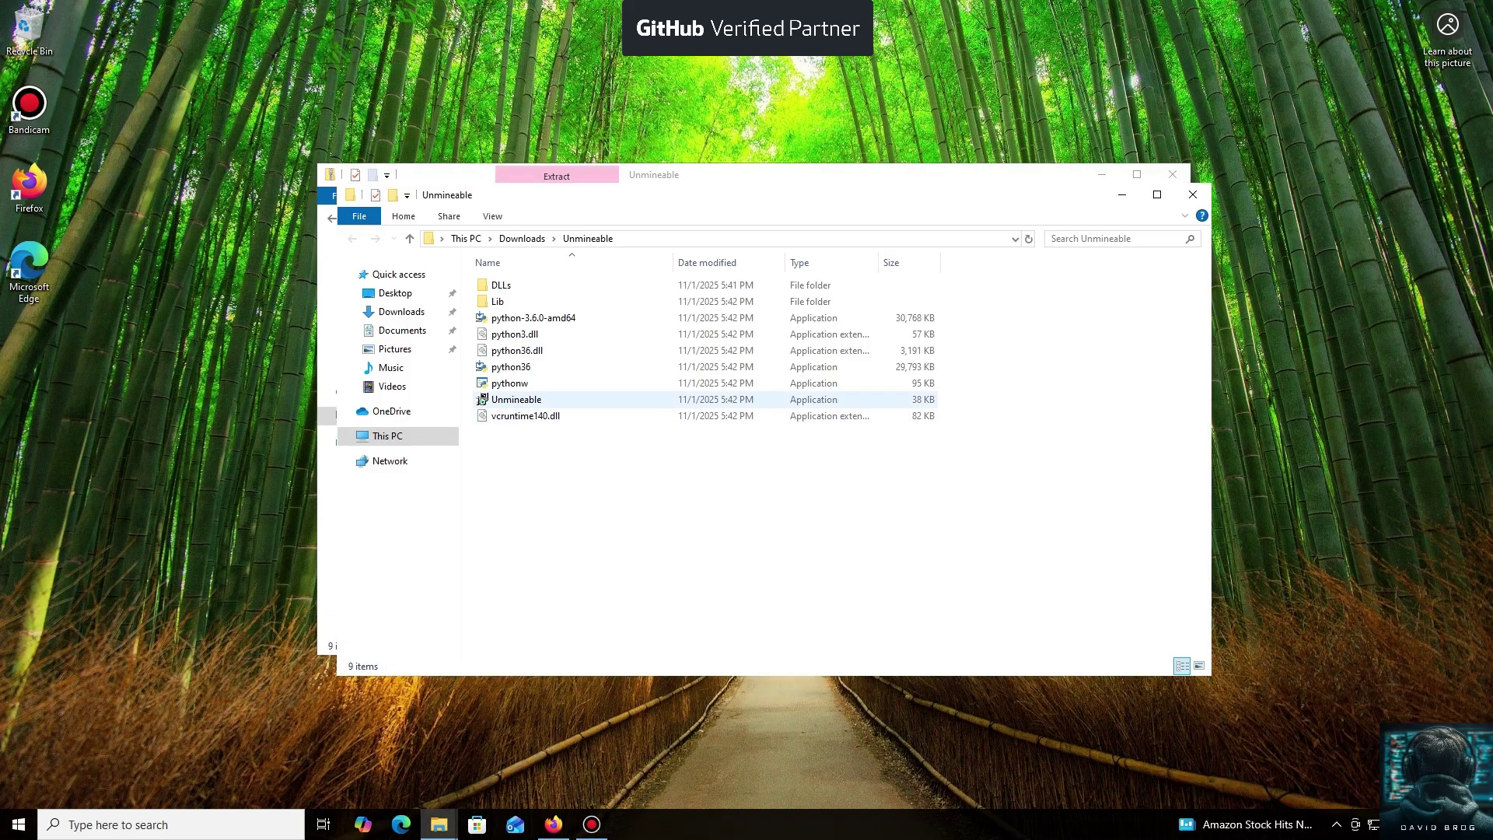
Launch the Unmineable application from the extracted folder and let it run anyway past the SmartScreen block
left_click(480, 399)
double_click(480, 399)
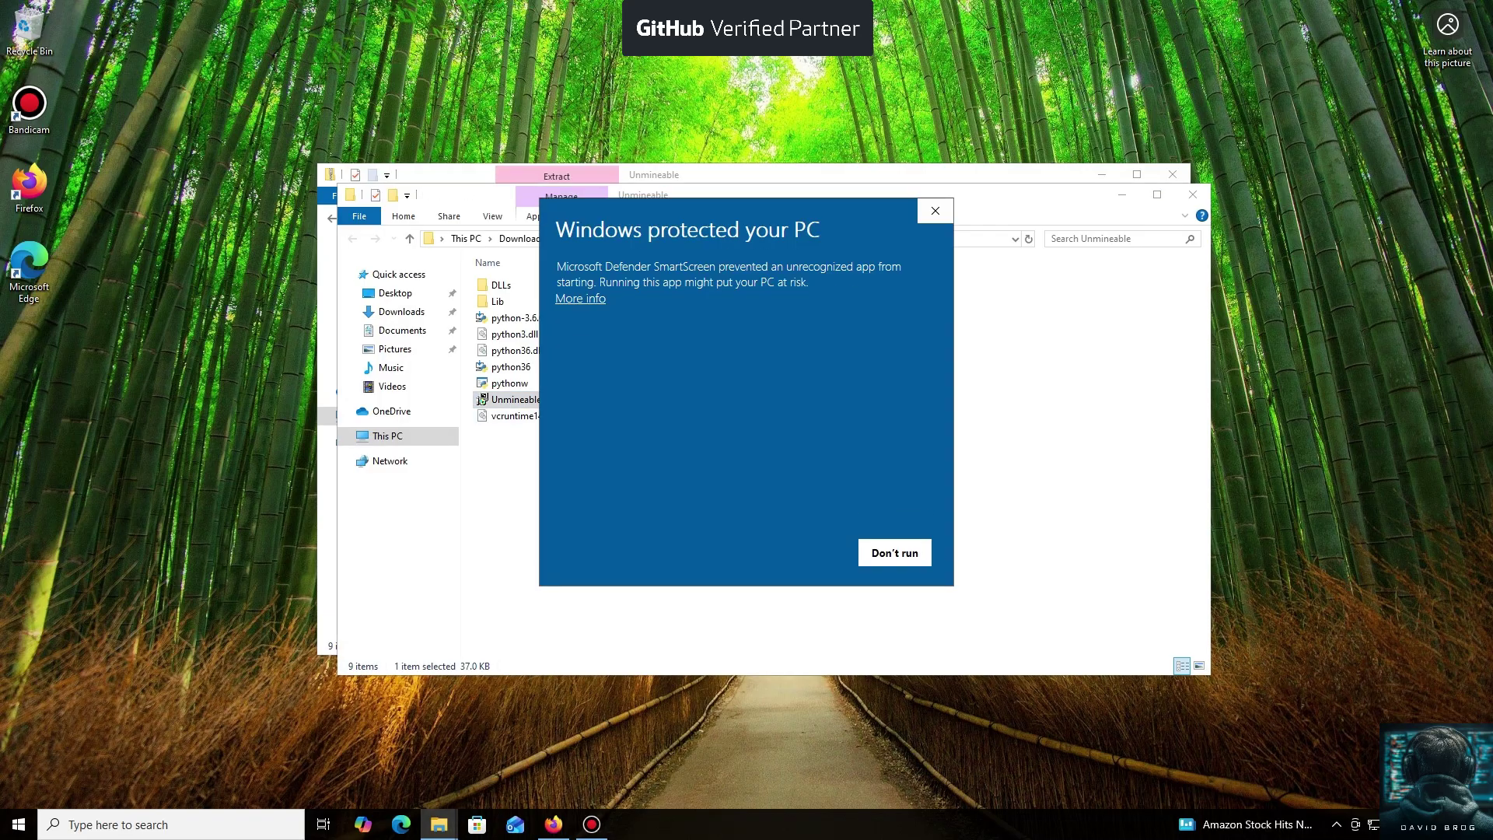
left_click(580, 299)
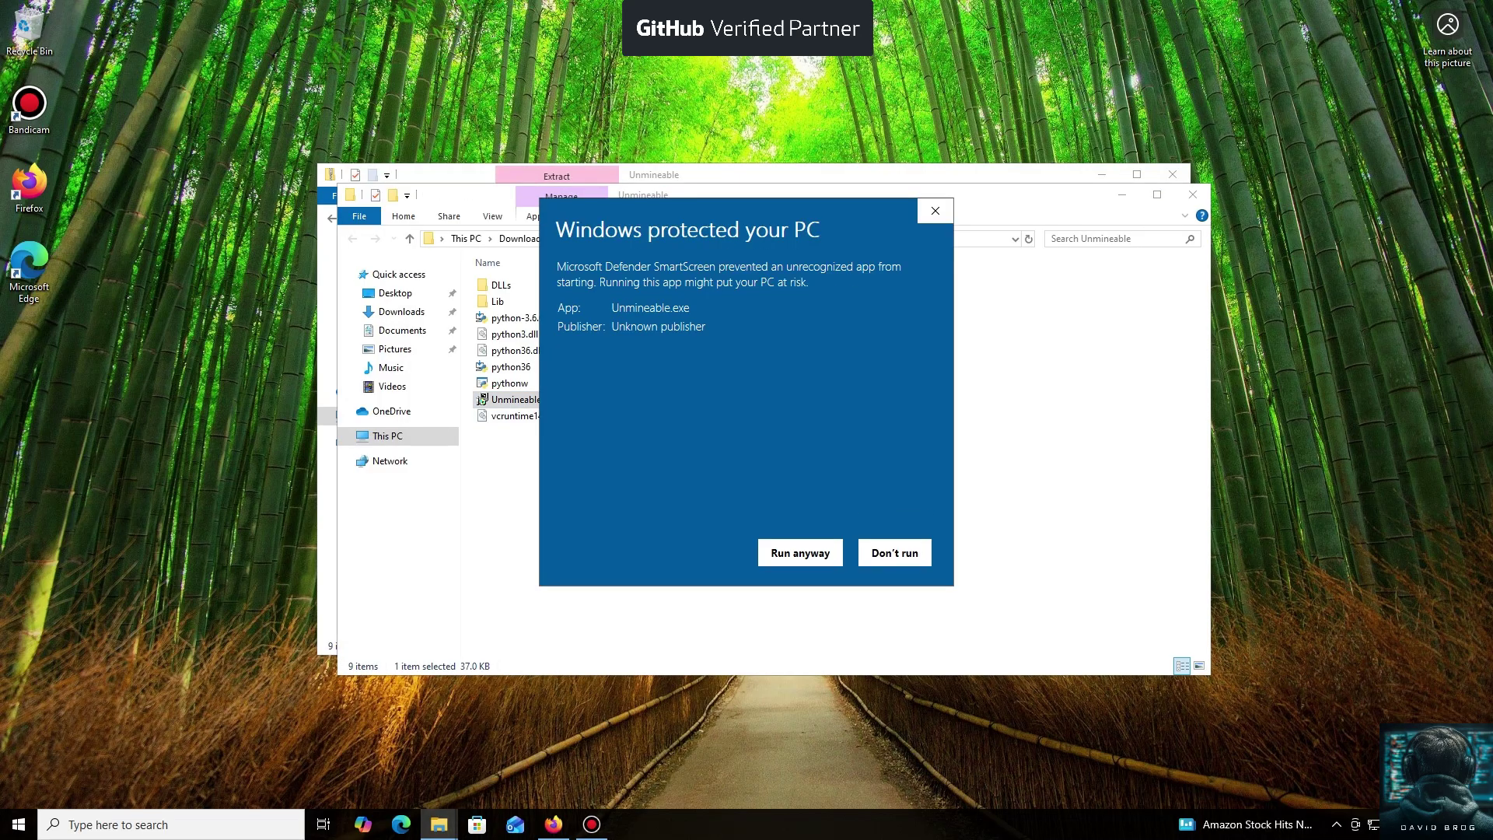
left_click(800, 553)
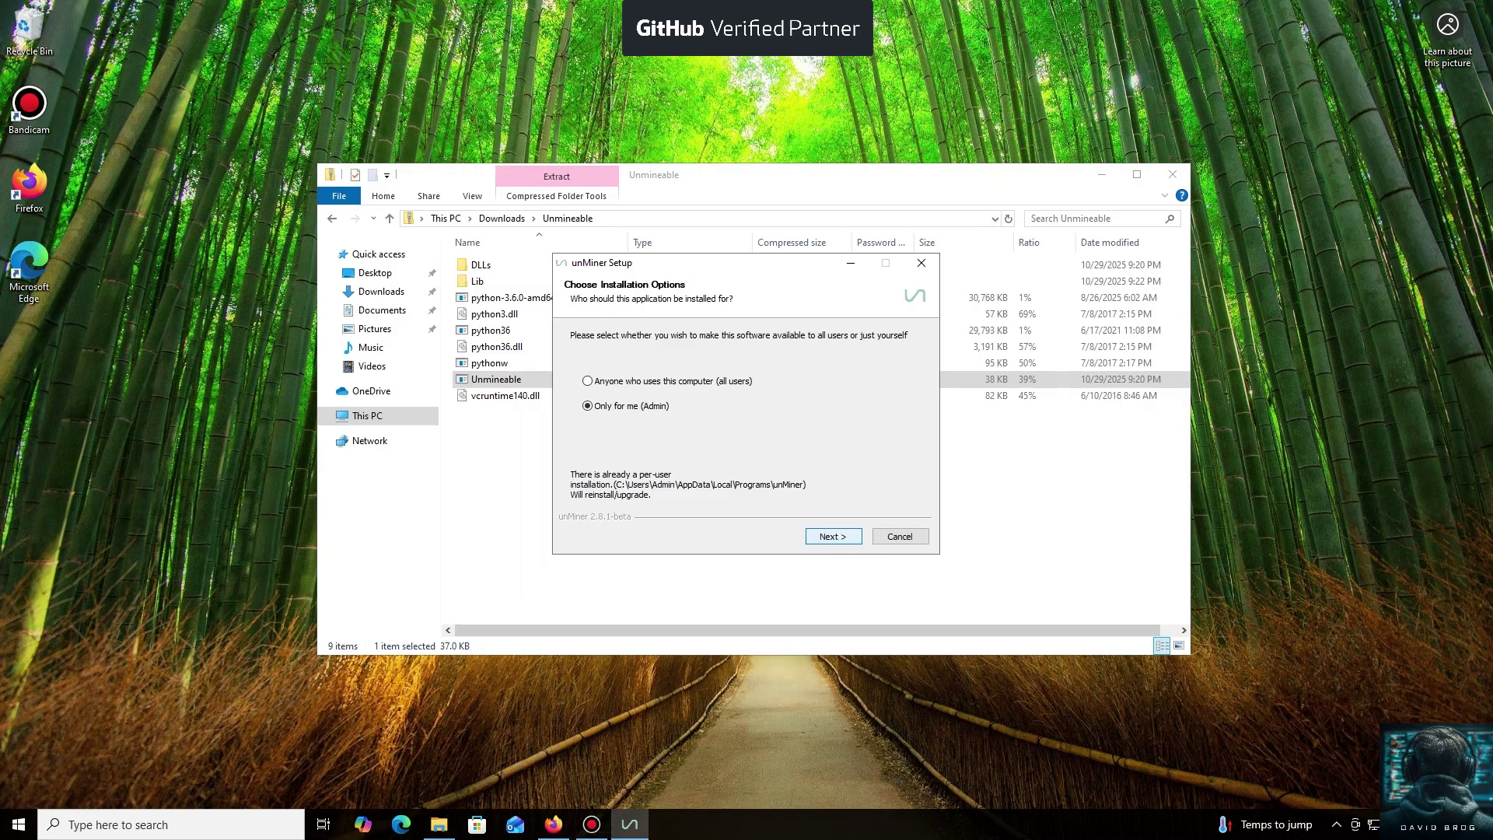
Install unMiner for the current user only, finish the setup with the app launched, and continue past its welcome page
key("Return")
key("Return")
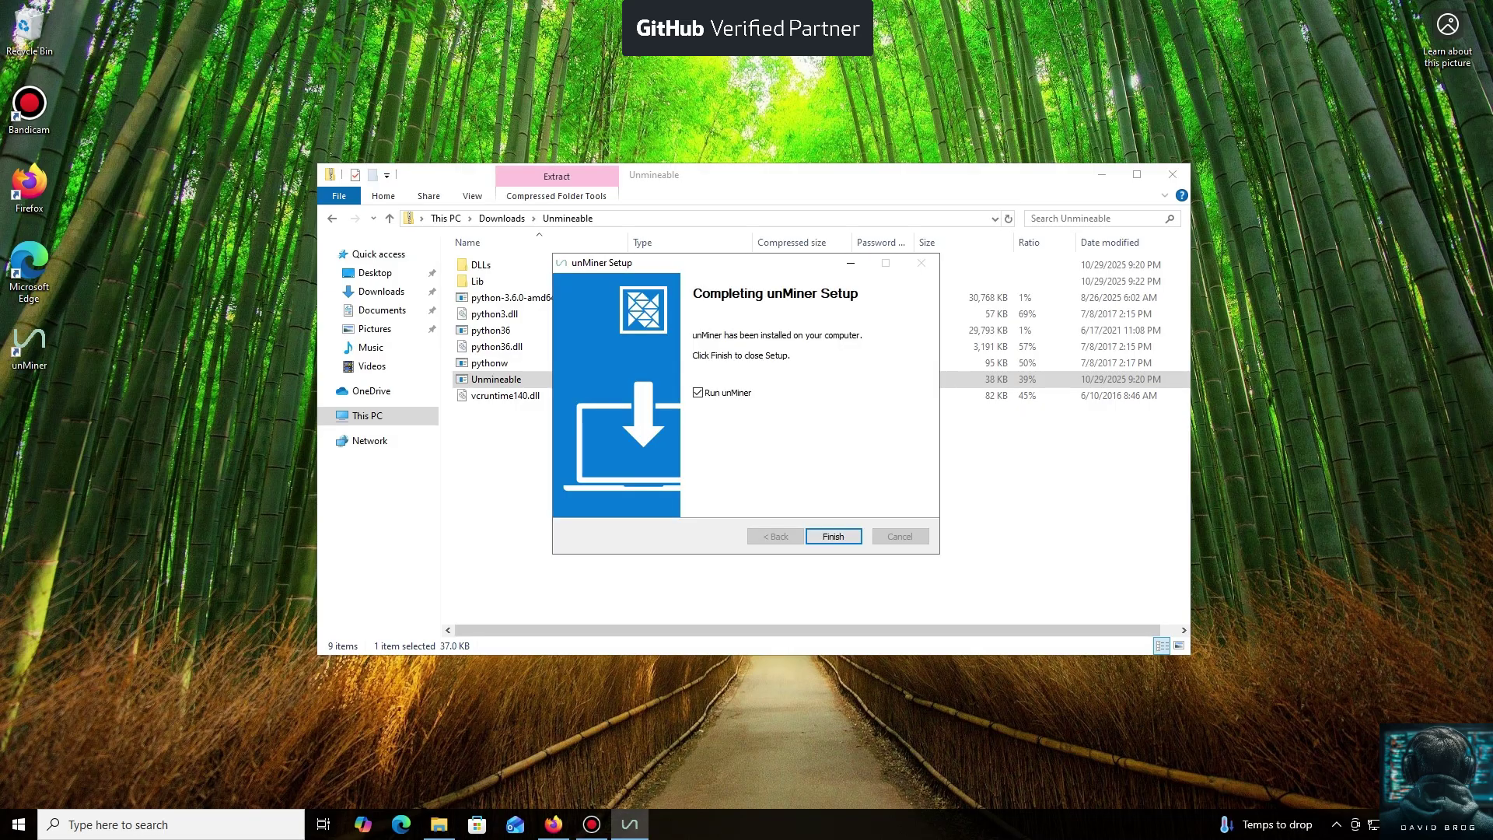
key("Return")
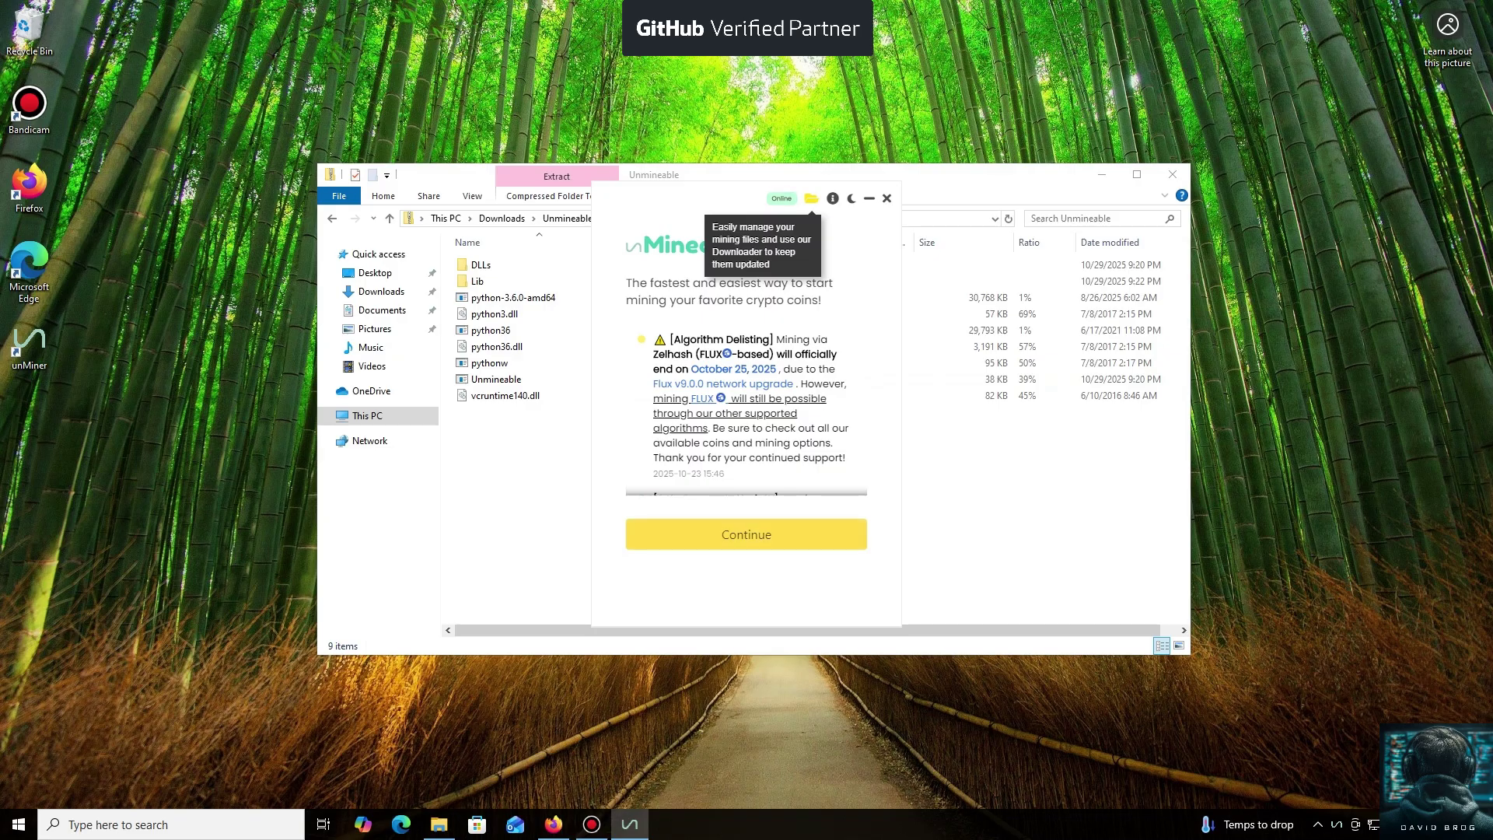
key("Return")
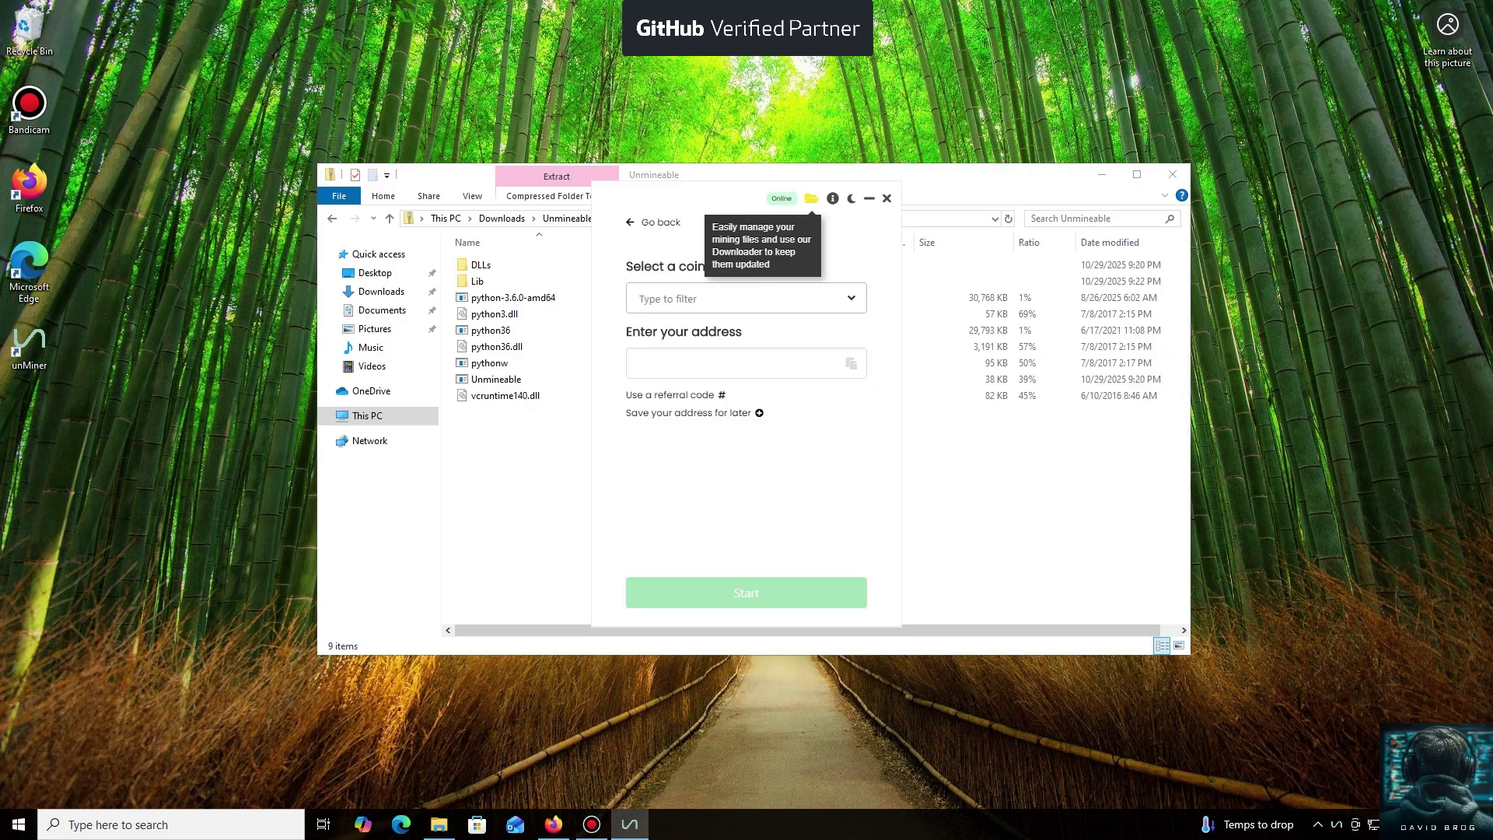
Browse the list of available coins and tokens and select Qtum (QTUM) as the coin to mine
left_click(746, 299)
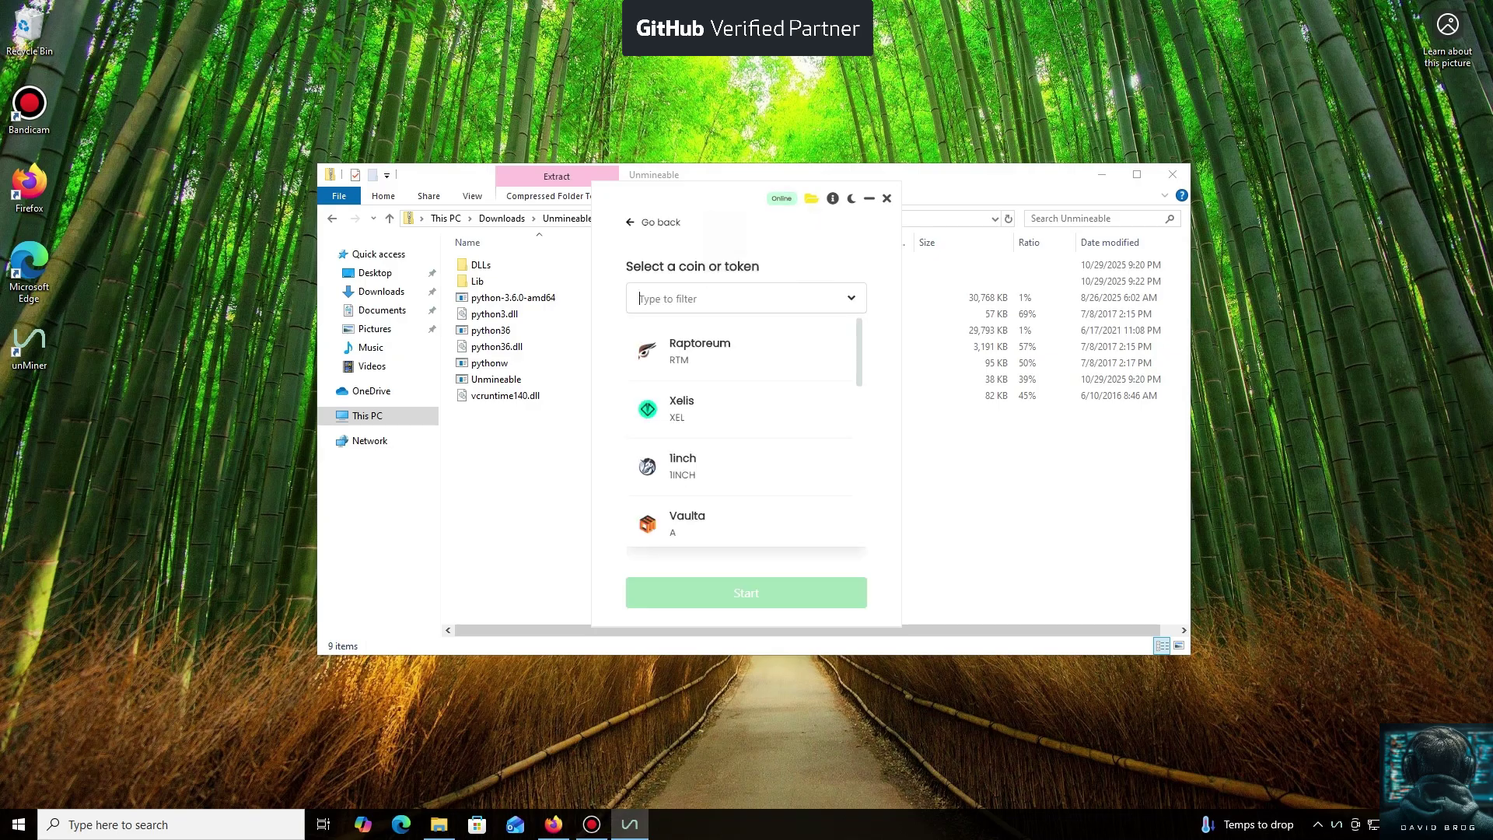
scroll(746, 432, "down", 3)
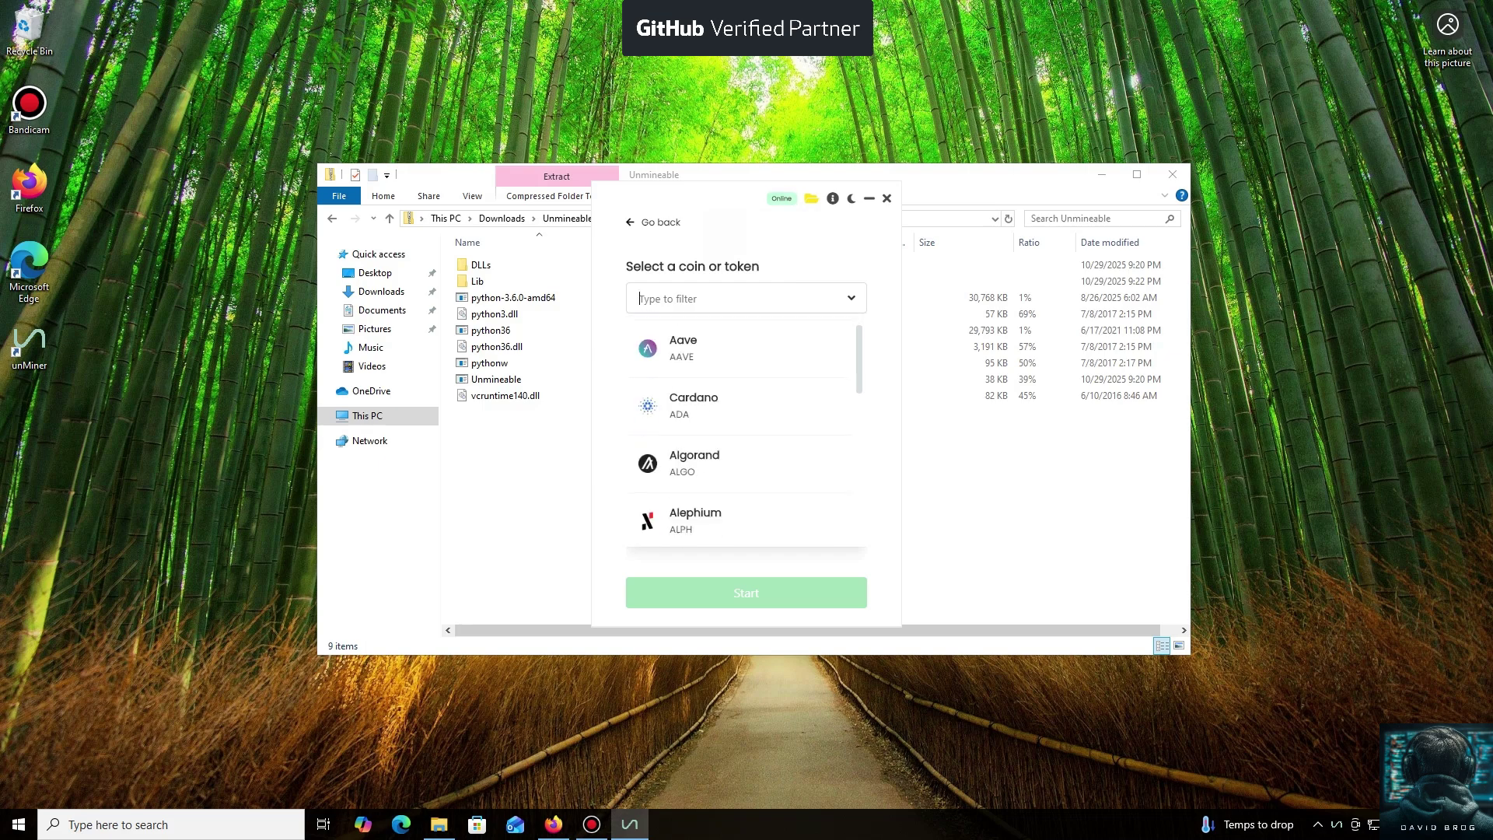
scroll(742, 435, "down", 7)
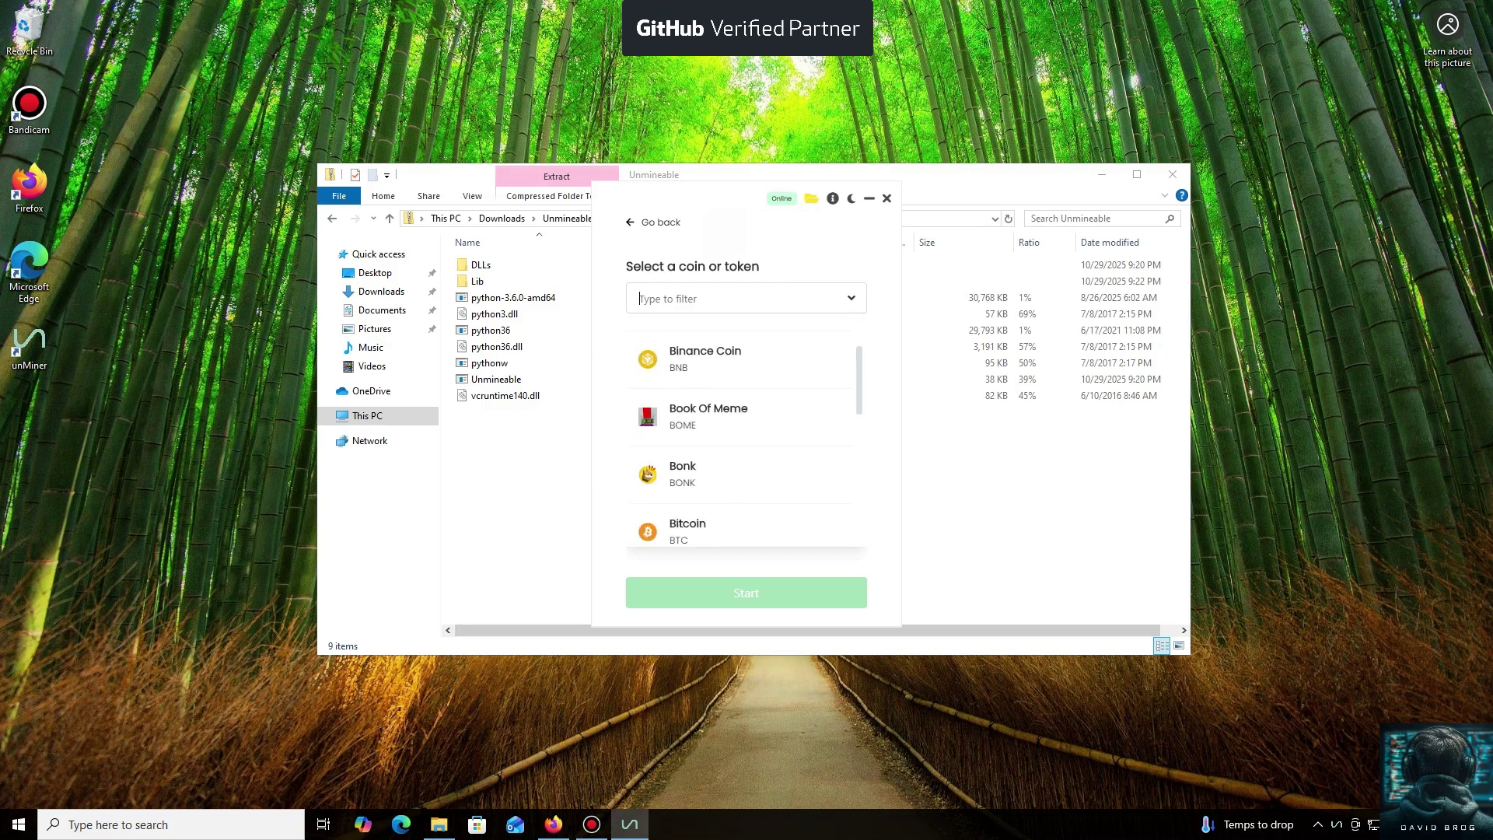
scroll(743, 435, "down", 8)
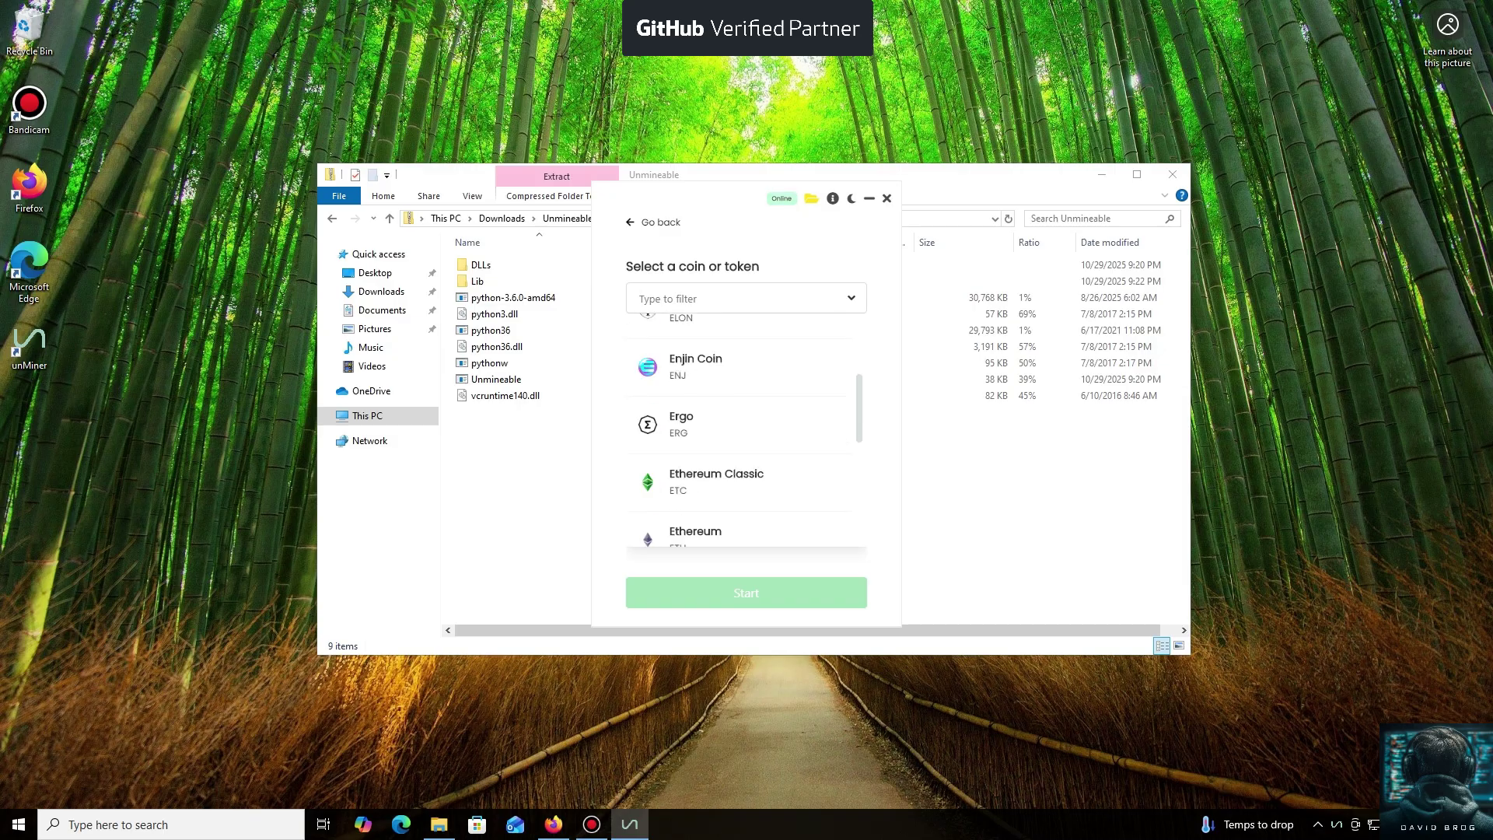
scroll(742, 436, "down", 4)
scroll(743, 435, "up", 3)
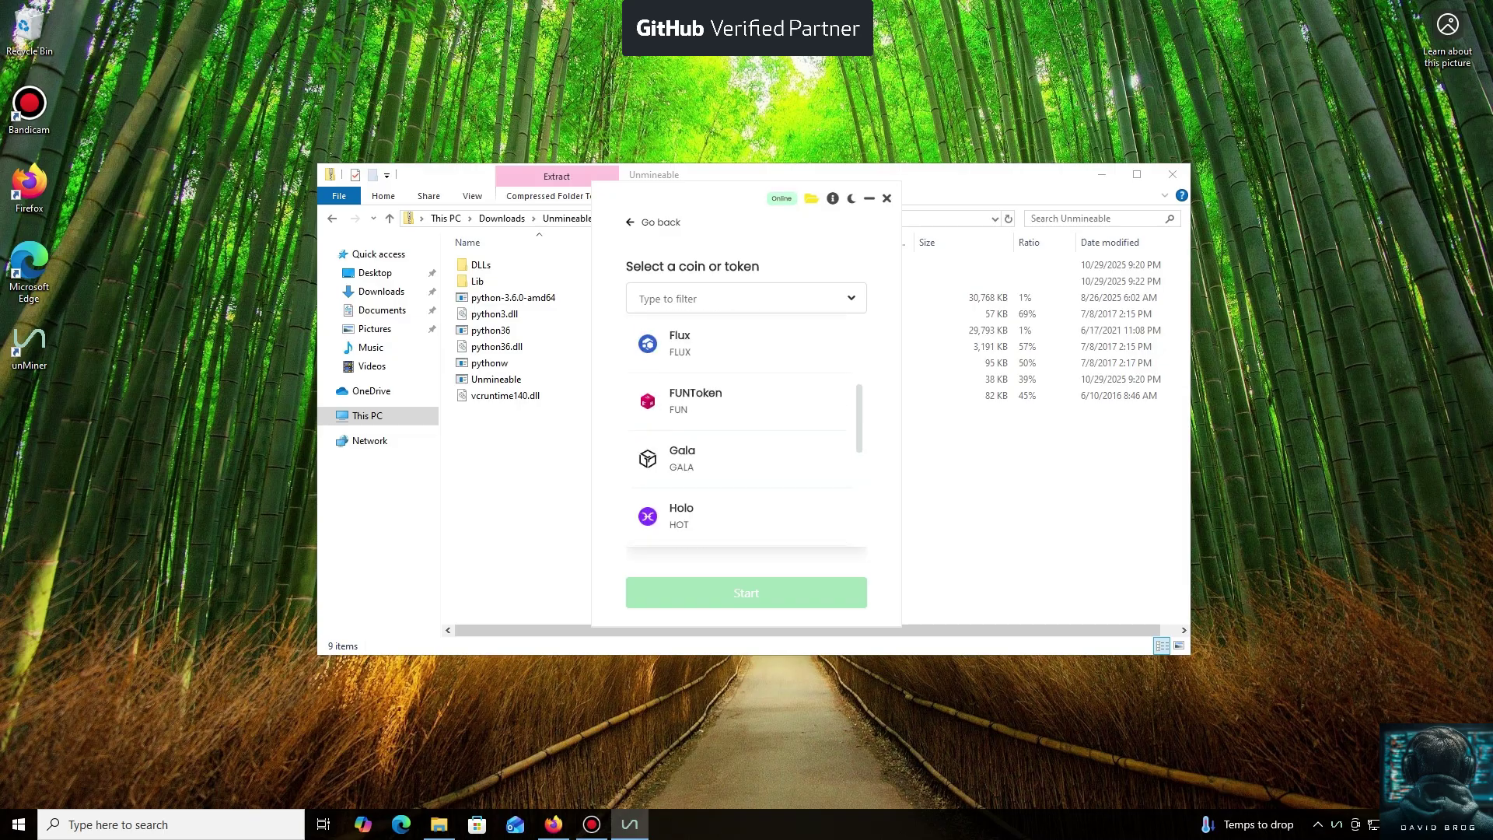
scroll(743, 435, "up", 2)
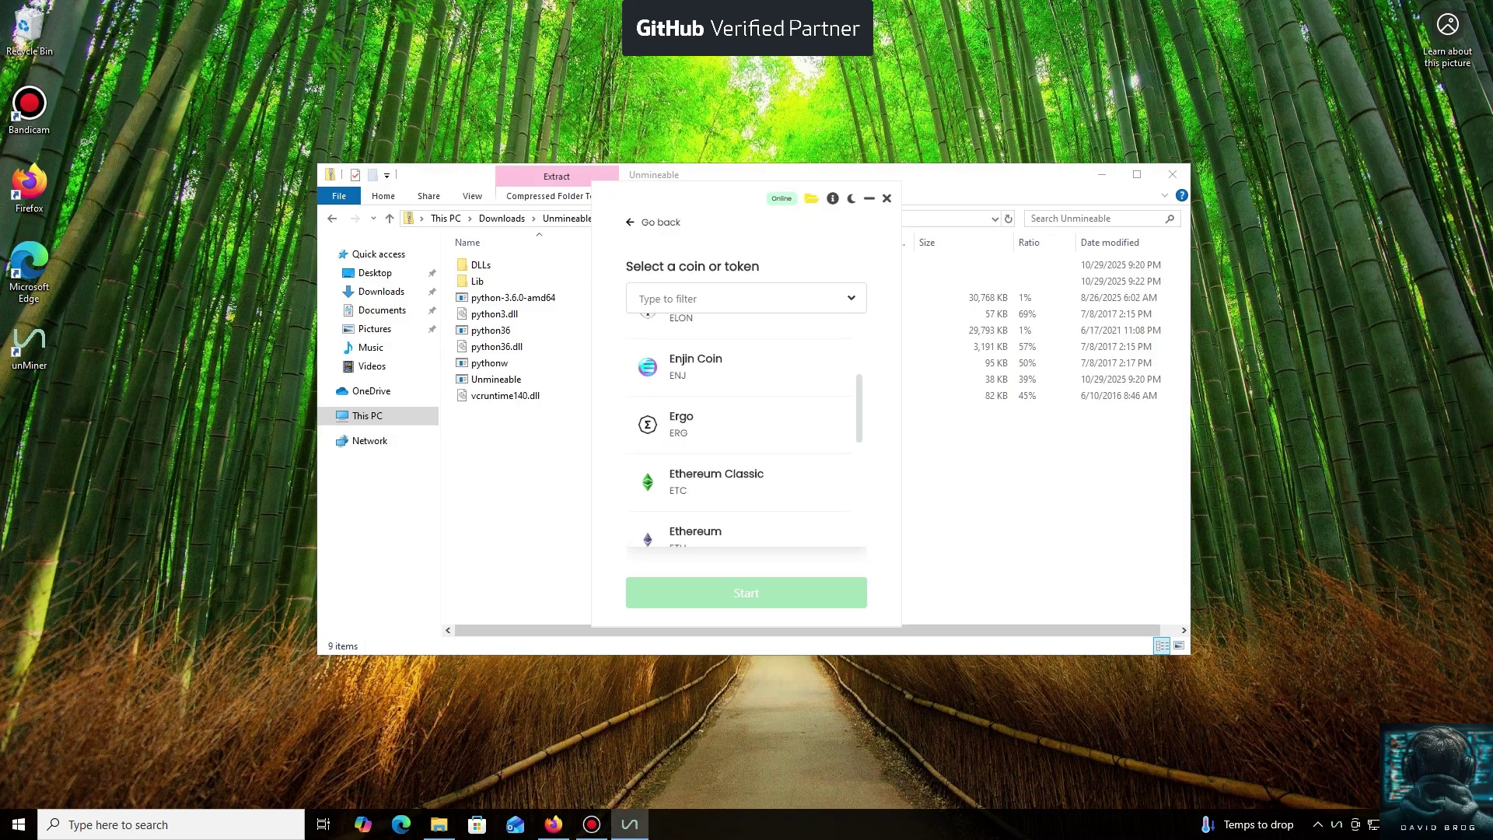
scroll(743, 431, "down", 12)
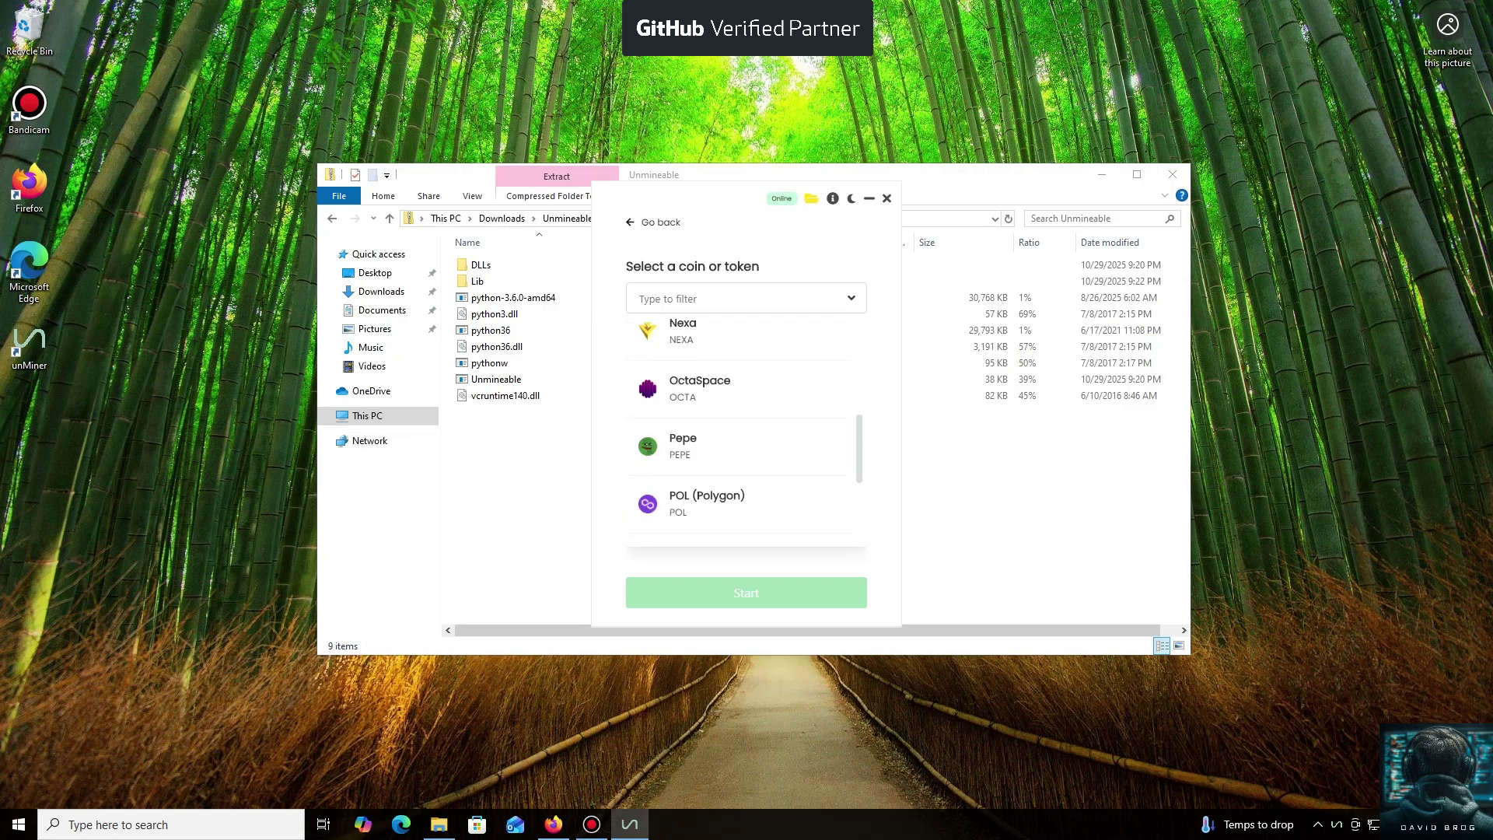
scroll(743, 432, "down", 5)
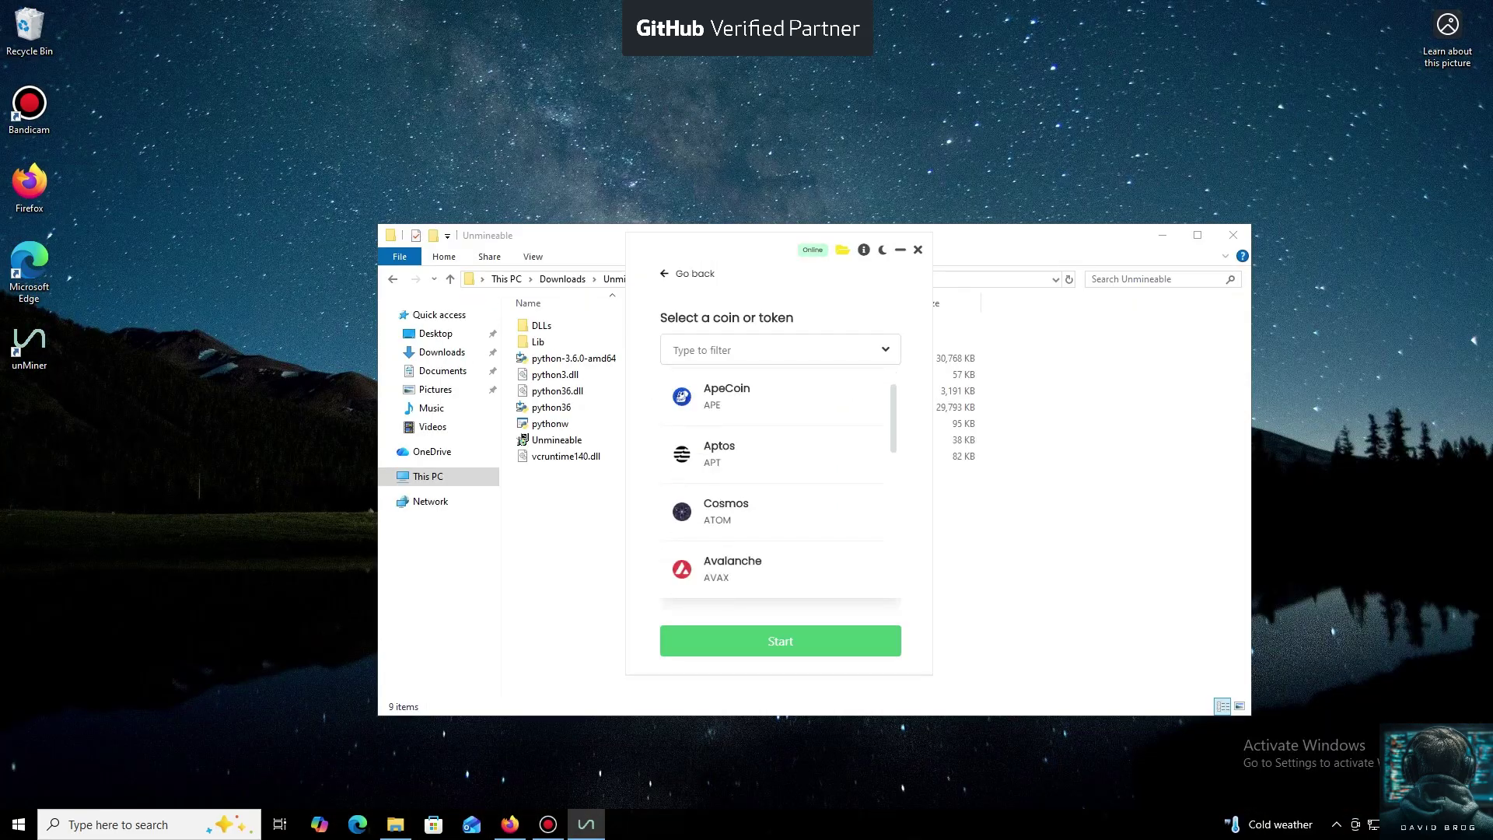
scroll(778, 482, "down", 12)
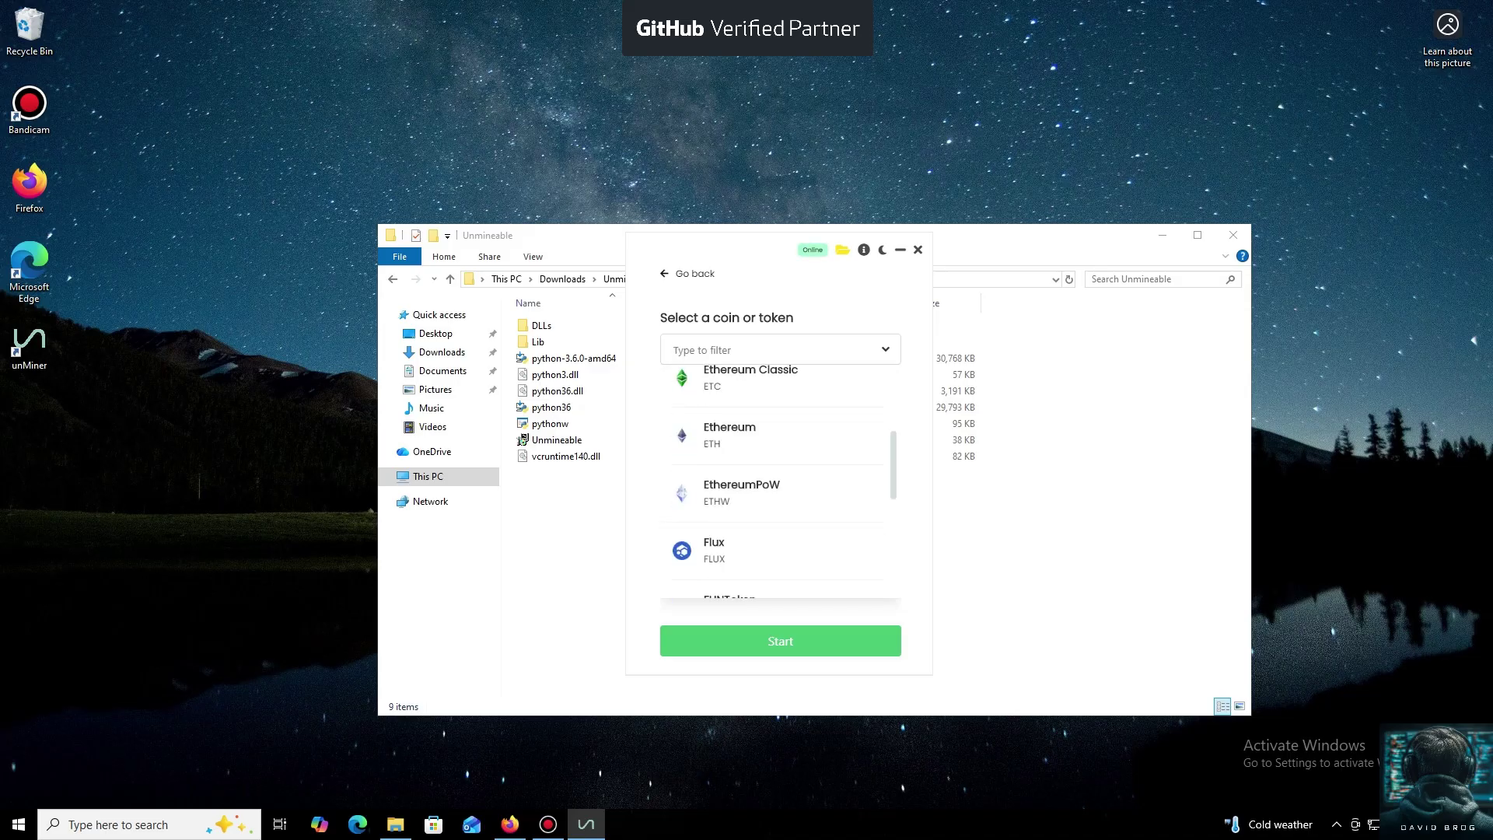
scroll(778, 482, "down", 4)
scroll(777, 482, "down", 5)
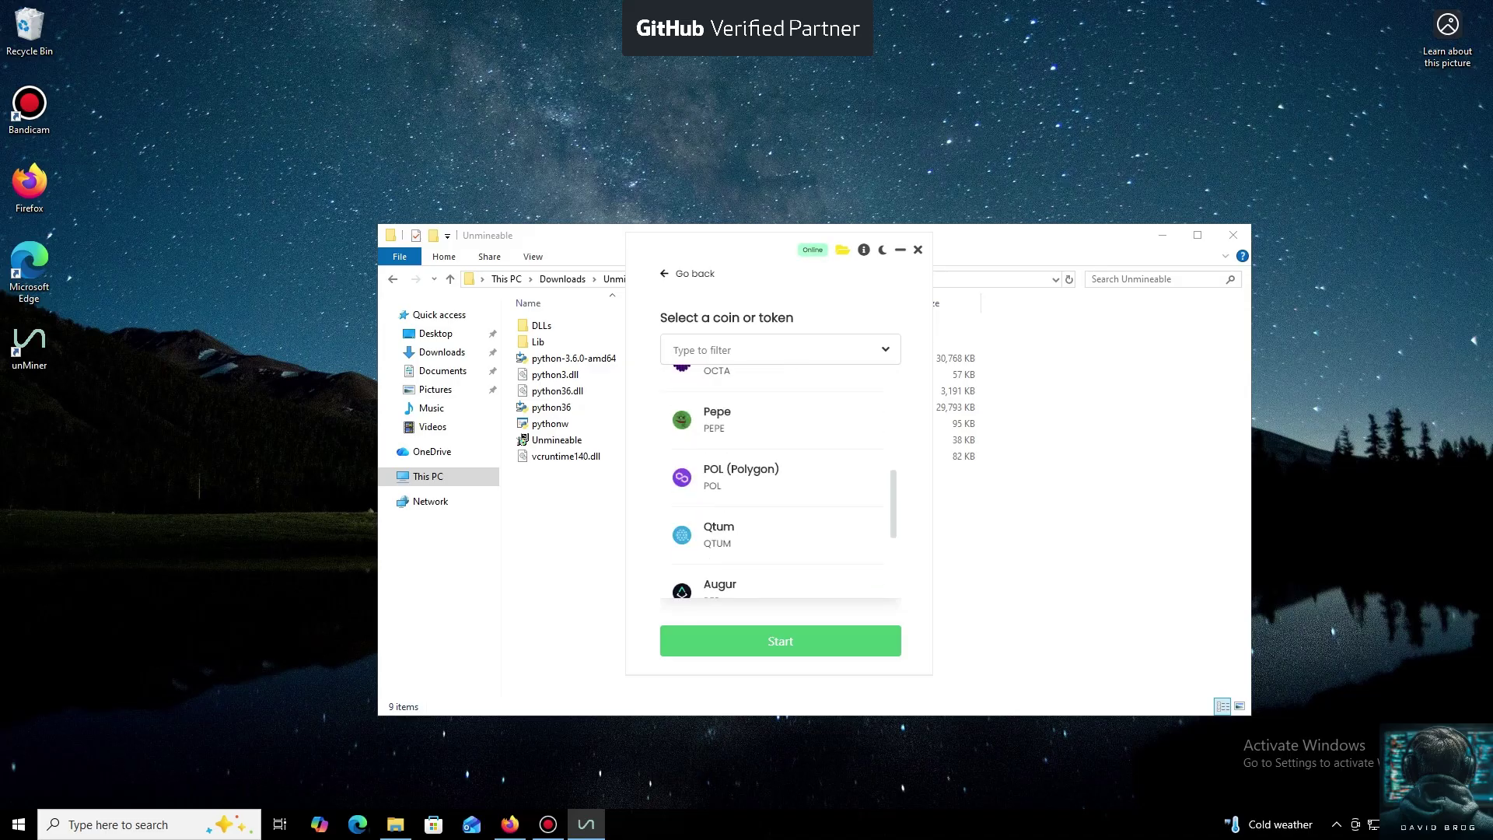
scroll(777, 483, "up", 1)
left_click(749, 457)
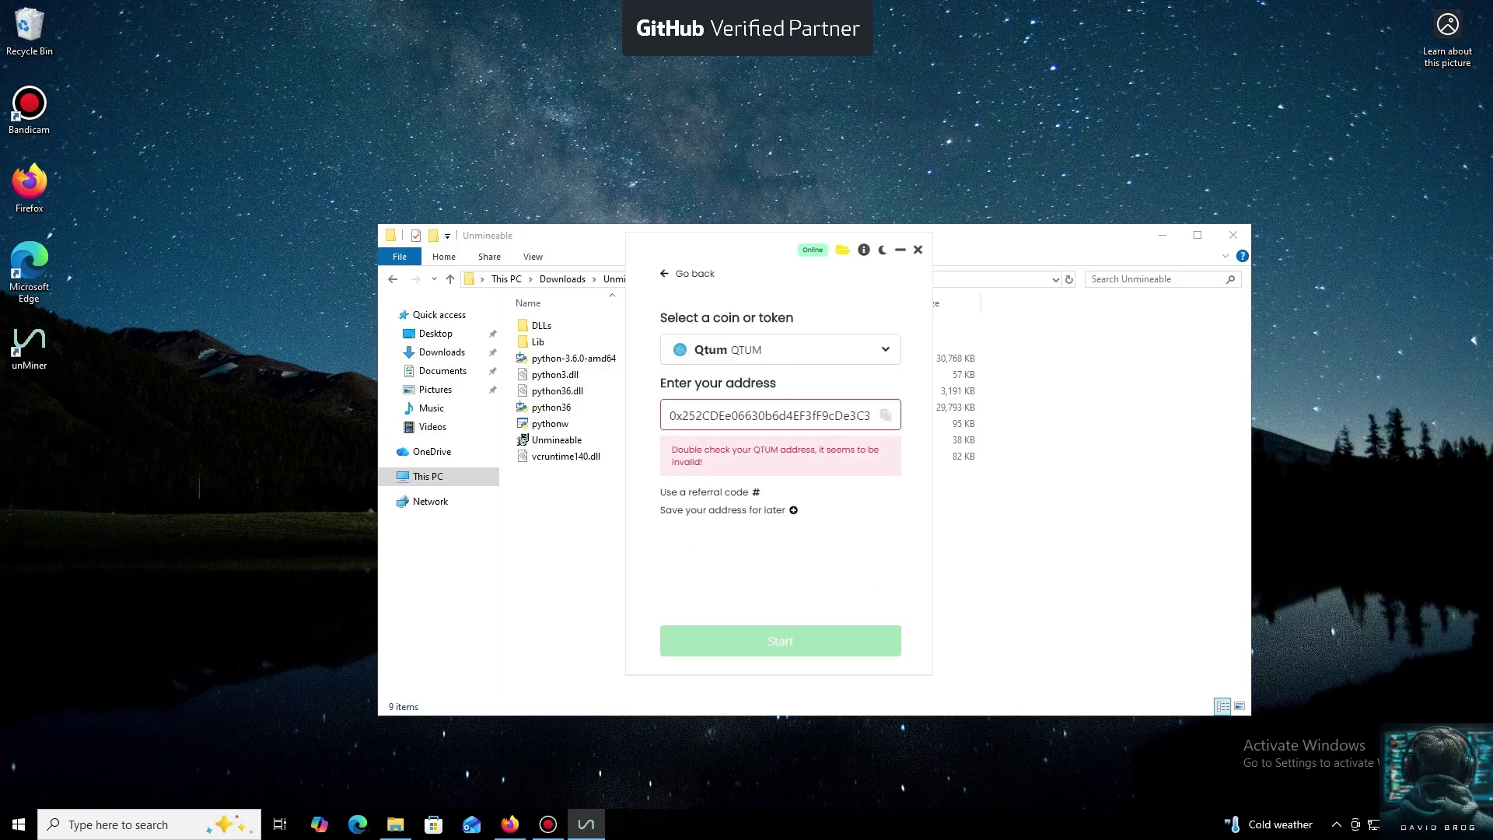
Replace the payout address with the copied Qtum wallet address and start mining
left_click(763, 415)
key("ctrl+a")
key("ctrl+v")
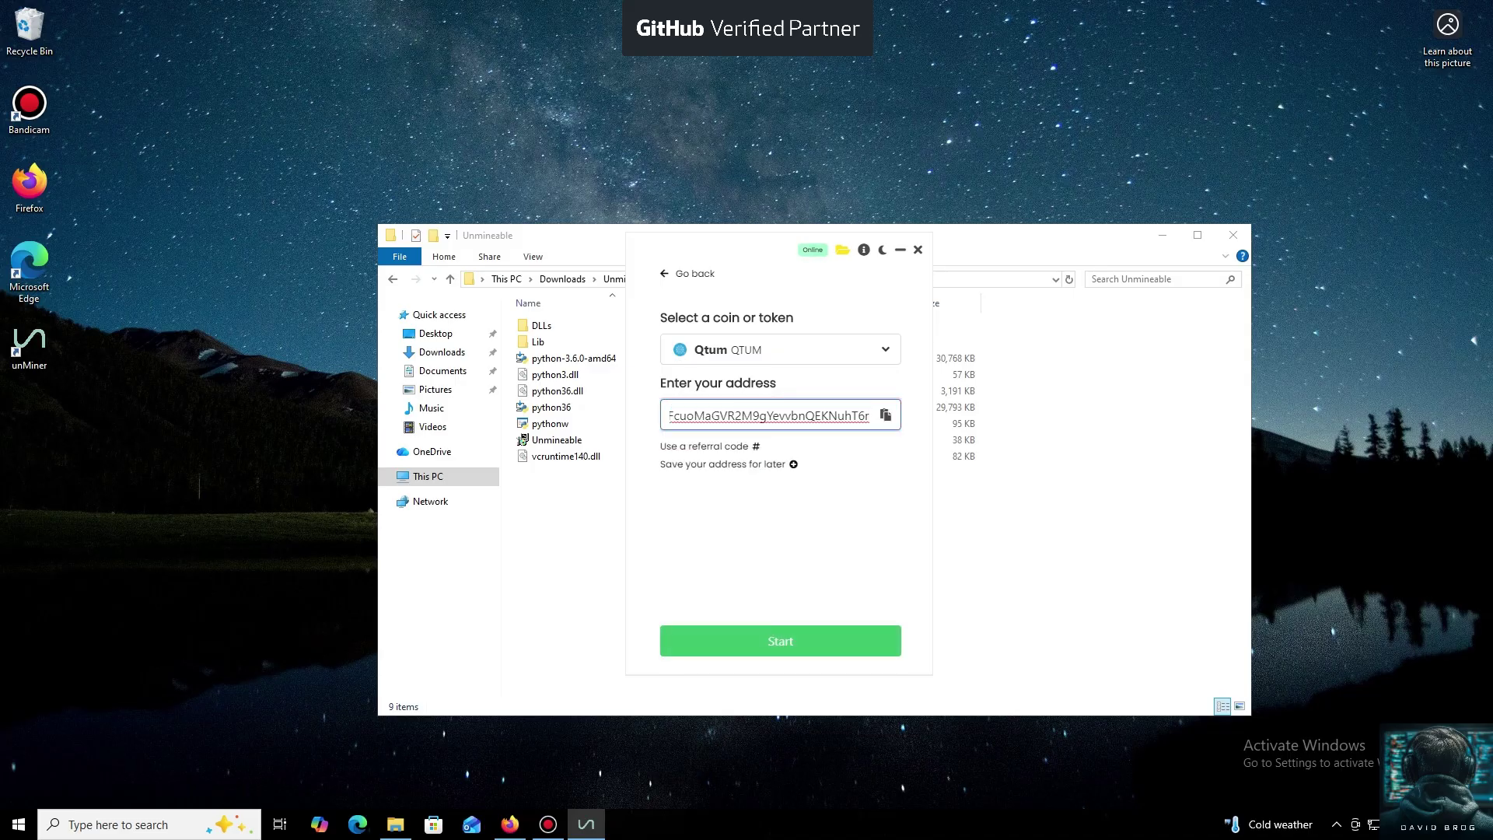
left_click(781, 641)
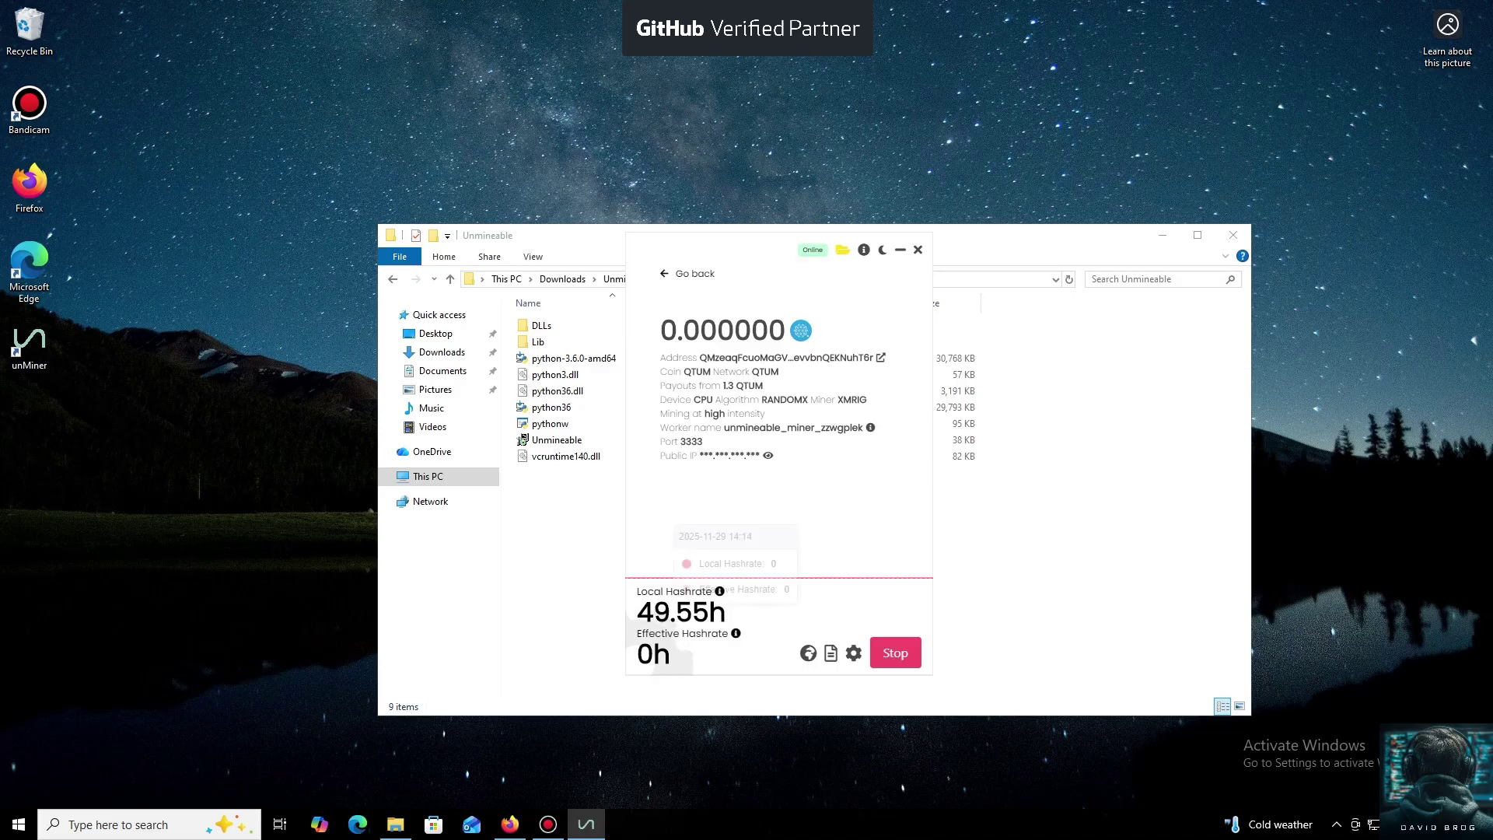
mouse_move(915, 560)
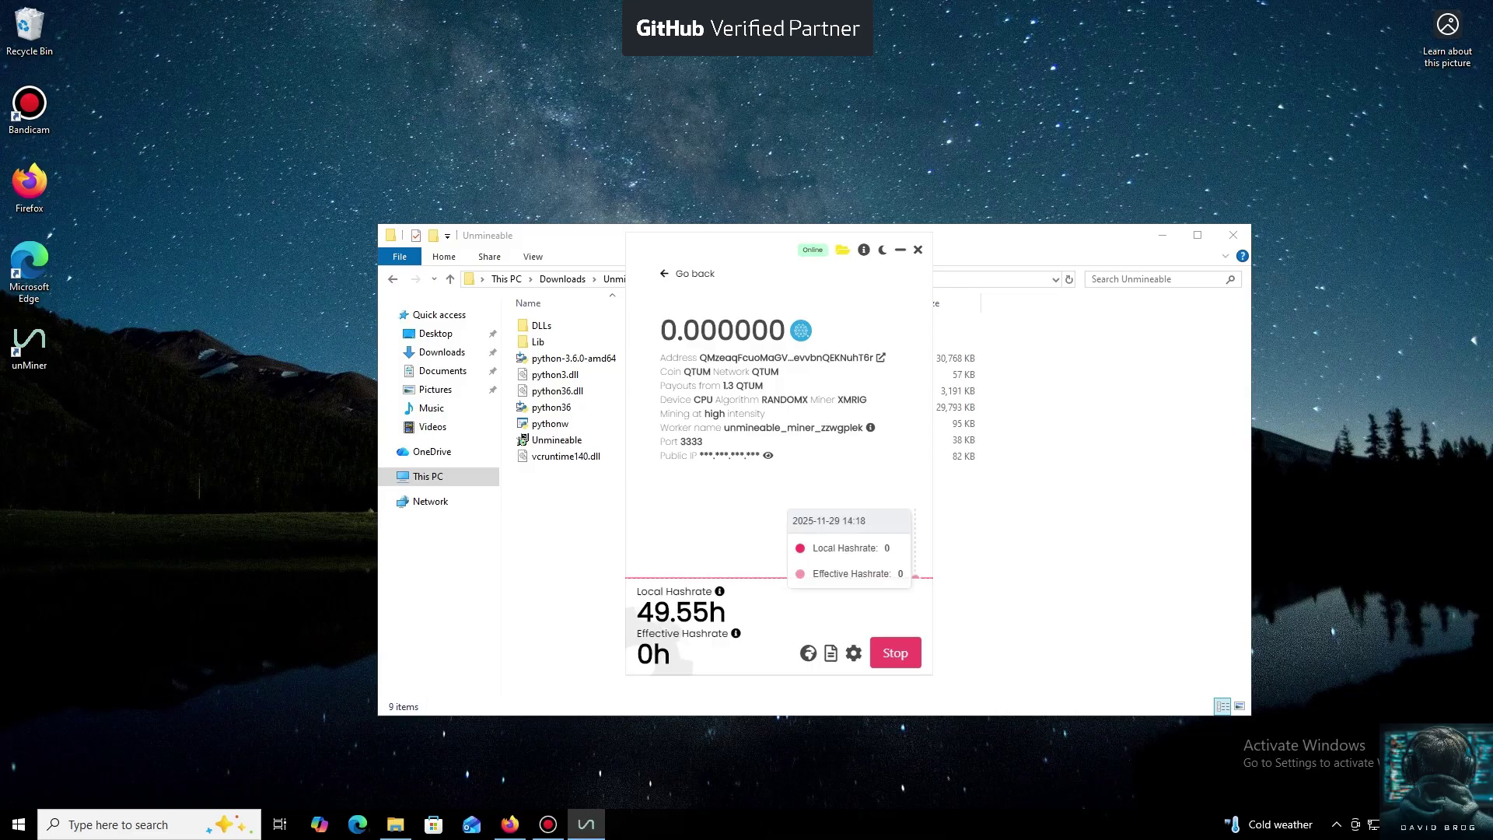